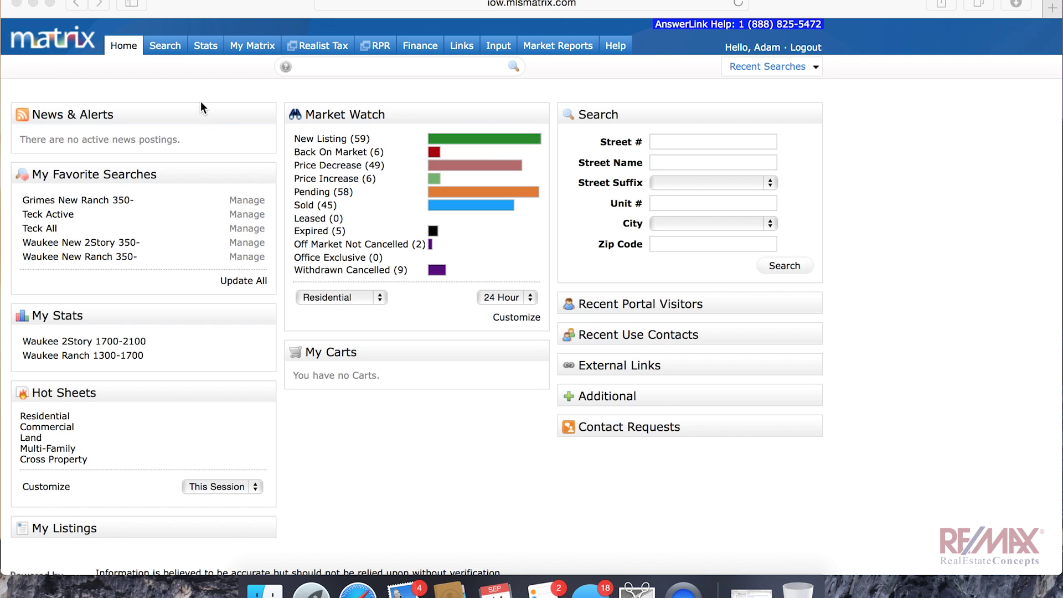
# Step: Show the Search menu's list of search types on the home page, with Quick highlighted
pyautogui.moveTo(160, 47)
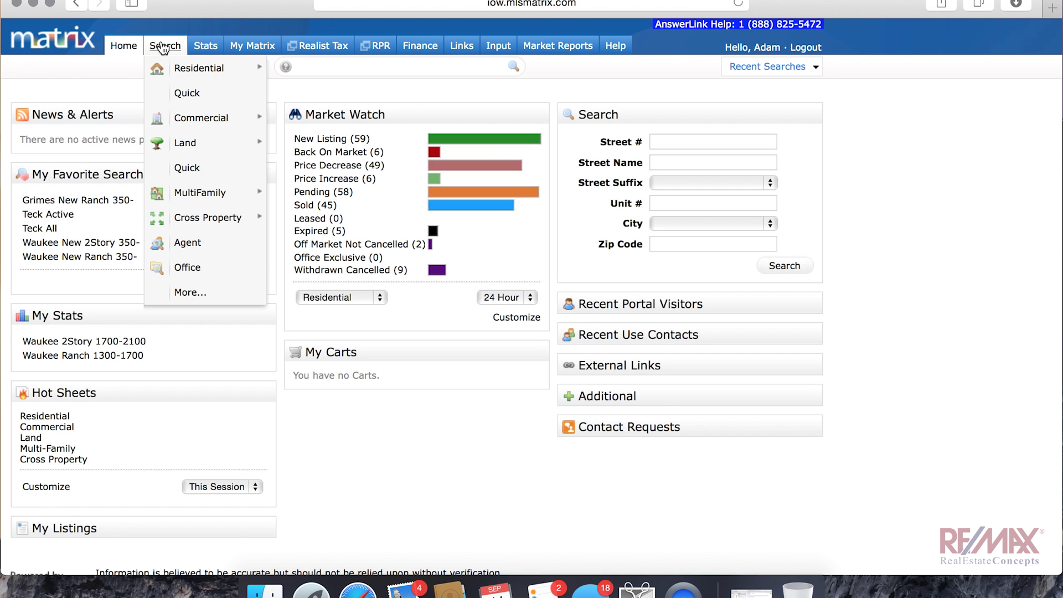
# Step: Start a Quick search for the Grimes area, priced up to $300K
pyautogui.click(181, 94)
pyautogui.click(322, 292)
pyautogui.write('Grimes')
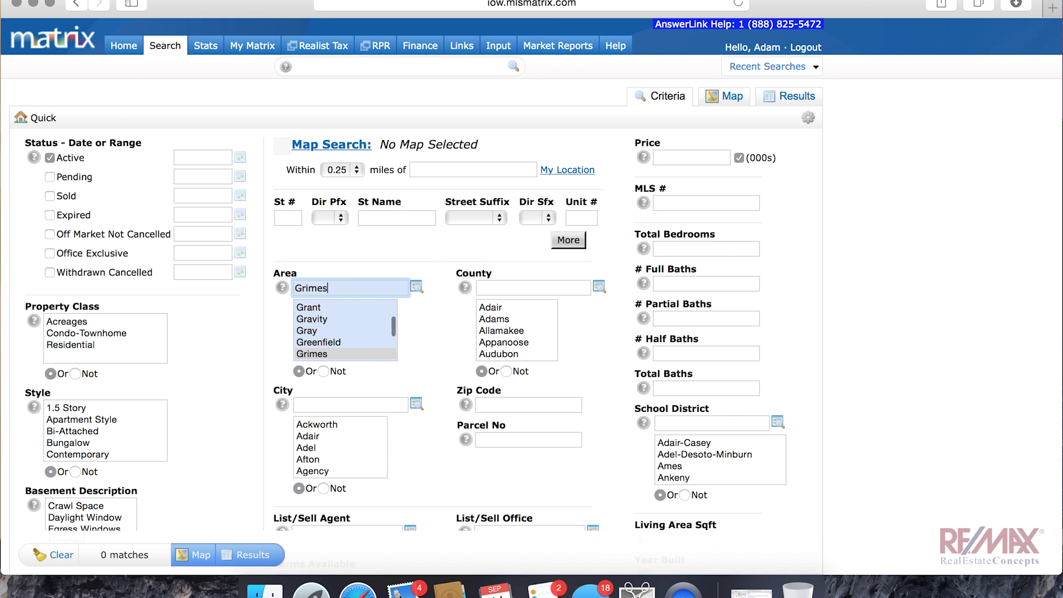
pyautogui.press('Tab')
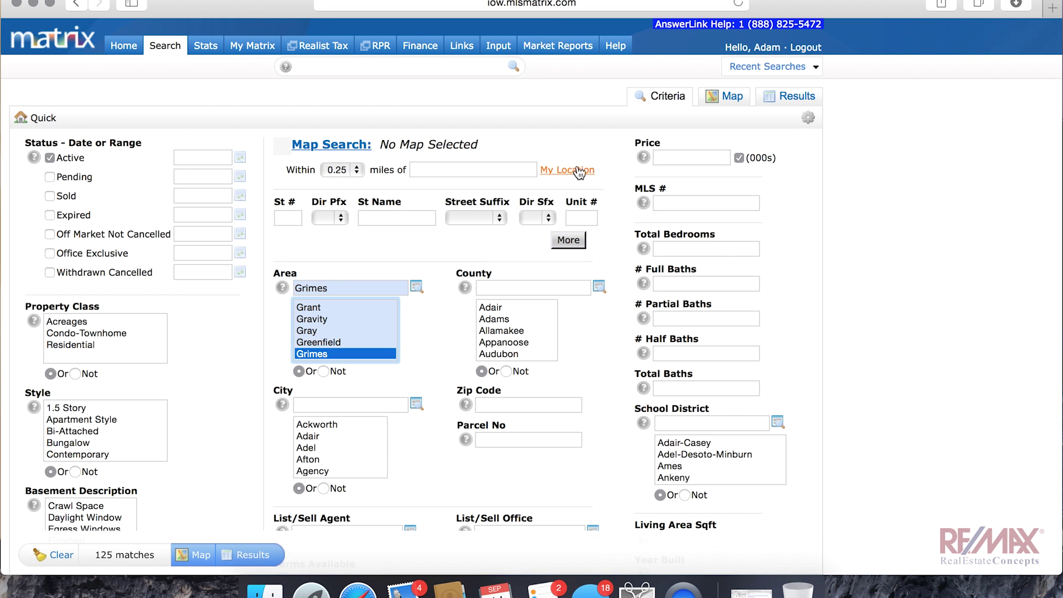
pyautogui.click(691, 157)
pyautogui.write('300-')
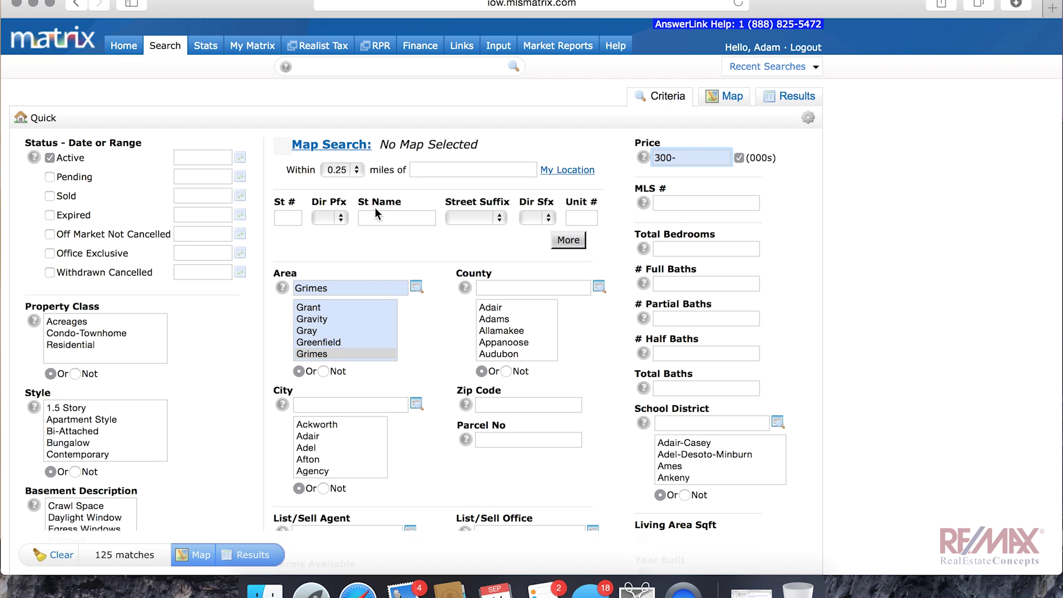
# Step: Limit the search to Residential, Two Story homes and show the 22 matches
pyautogui.click(63, 344)
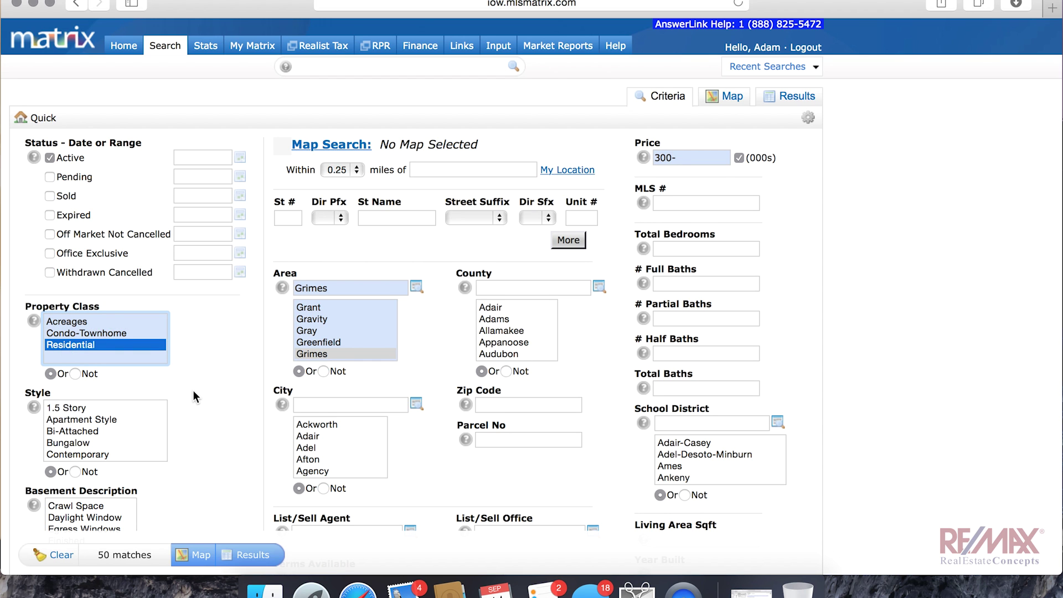
pyautogui.scroll(-3, 193, 390)
pyautogui.scroll(-3, 125, 386)
pyautogui.scroll(-3, 125, 387)
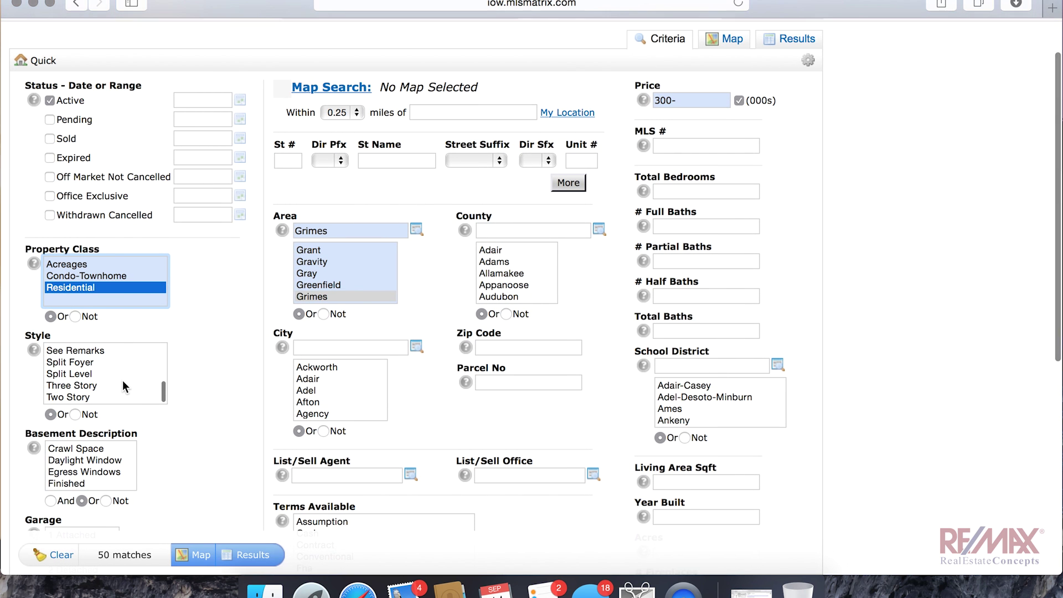
pyautogui.click(95, 397)
pyautogui.scroll(-2, 189, 416)
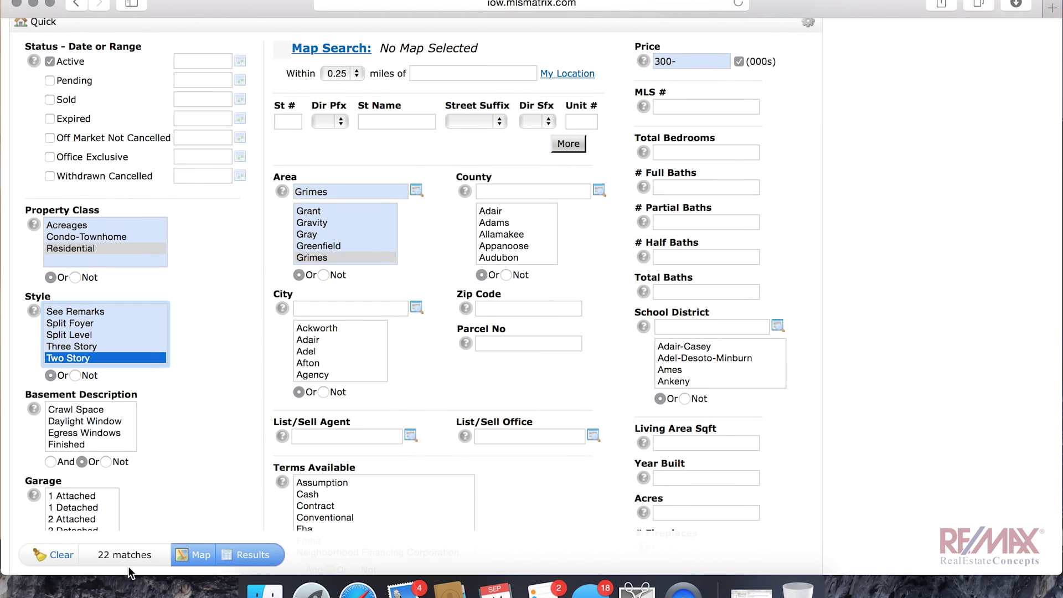
pyautogui.click(252, 555)
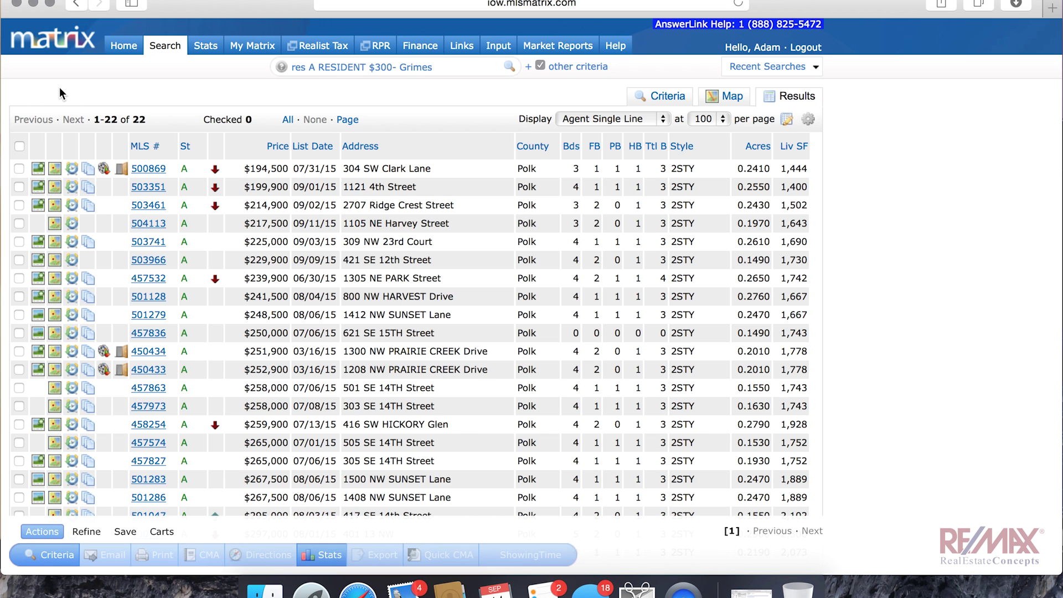
# Step: Open MLS# 500869 in full detail, browse three of its photos, then advance to listing 2
pyautogui.scroll(-5, 518, 335)
pyautogui.scroll(5, 429, 309)
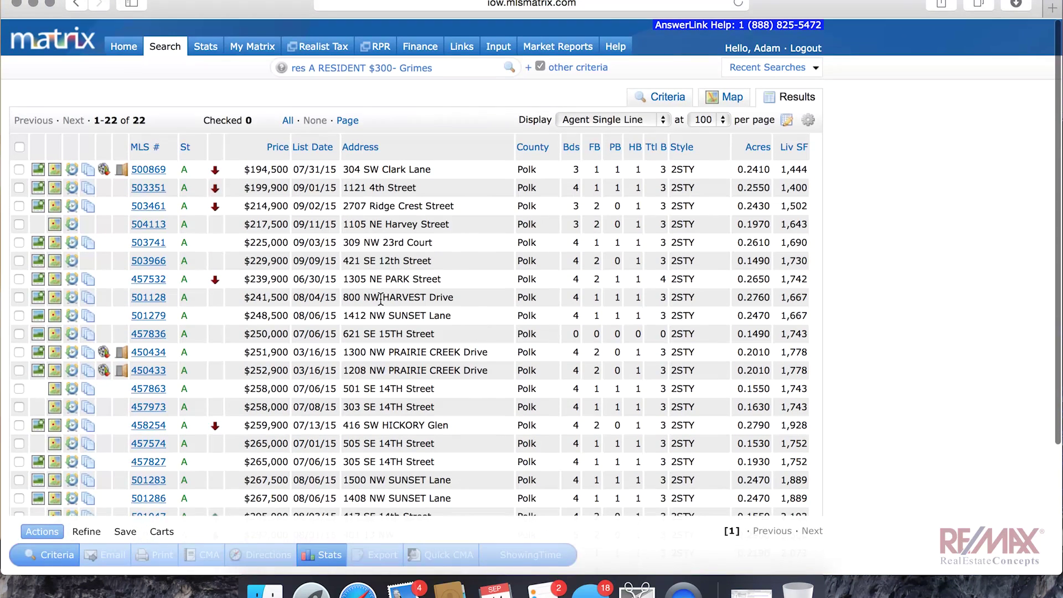
pyautogui.click(160, 172)
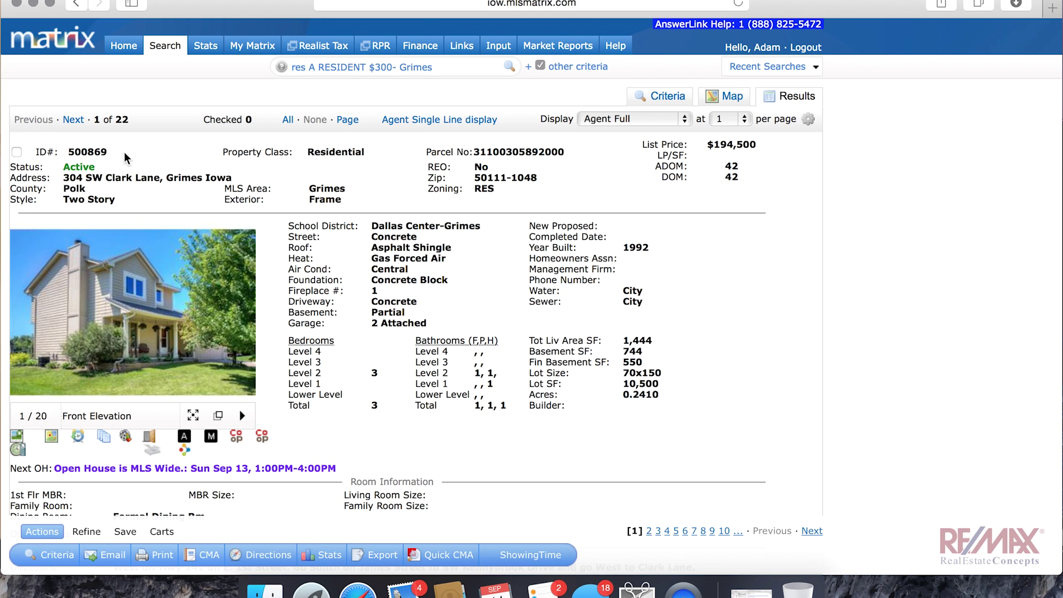
pyautogui.click(241, 325)
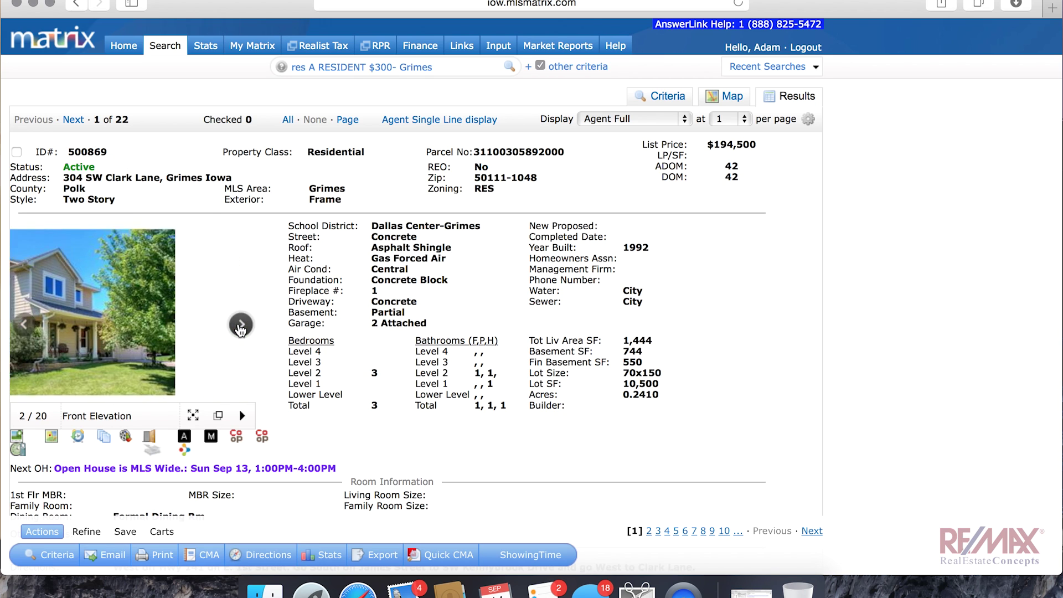
pyautogui.click(241, 326)
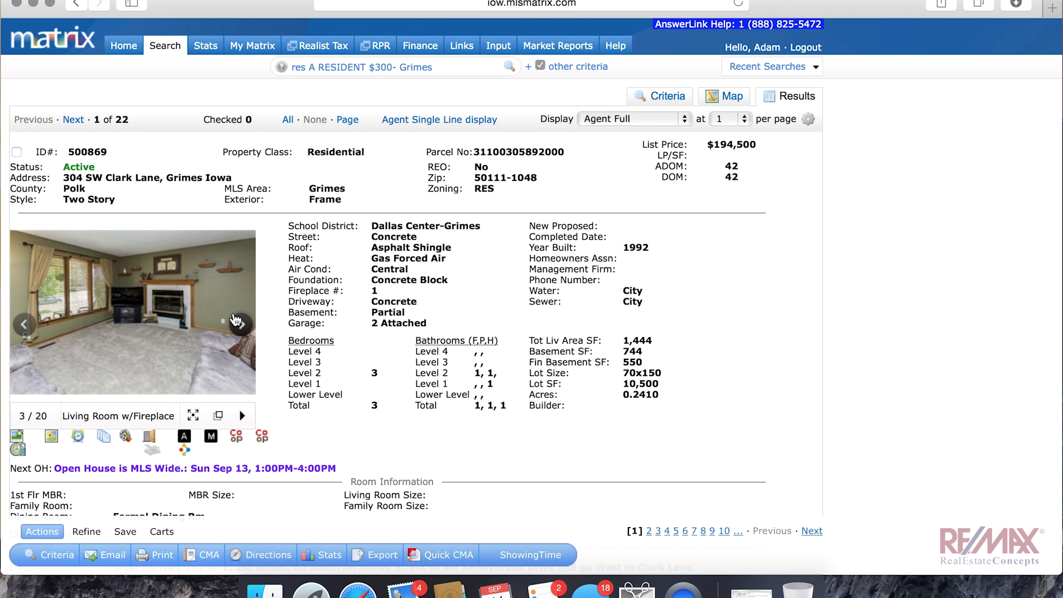
pyautogui.click(238, 323)
pyautogui.click(74, 120)
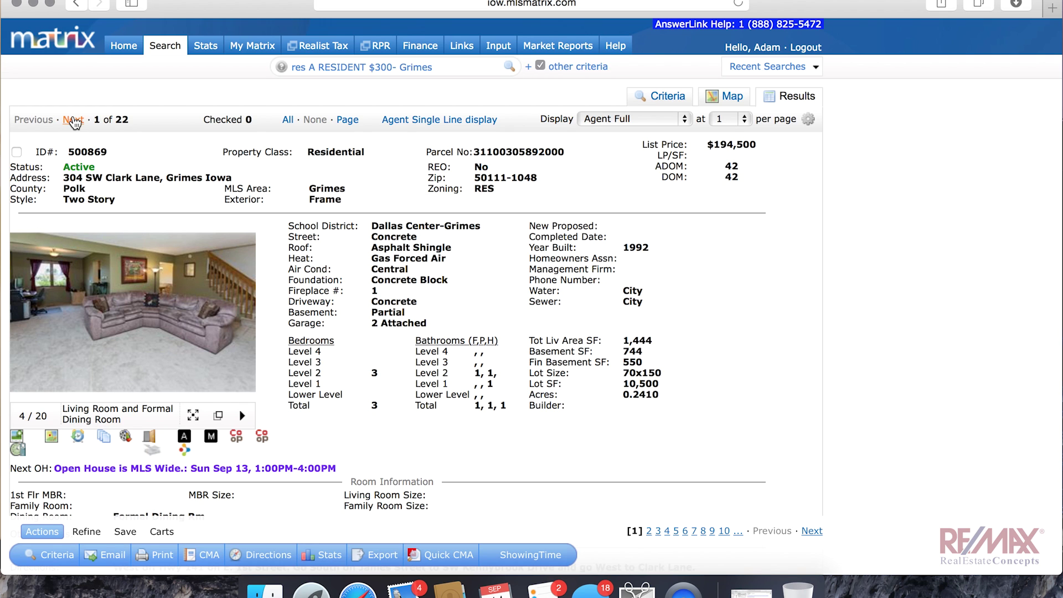
pyautogui.scroll(-3, 230, 277)
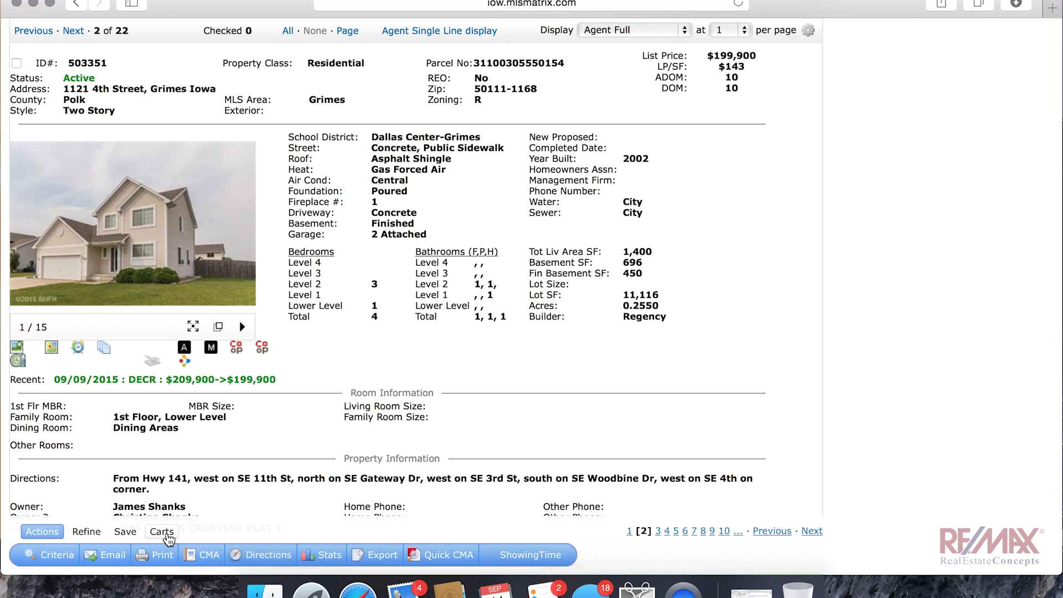
# Step: From the Carts options, save a new contact with the buyer's first name, last name and e-mail address
pyautogui.click(162, 532)
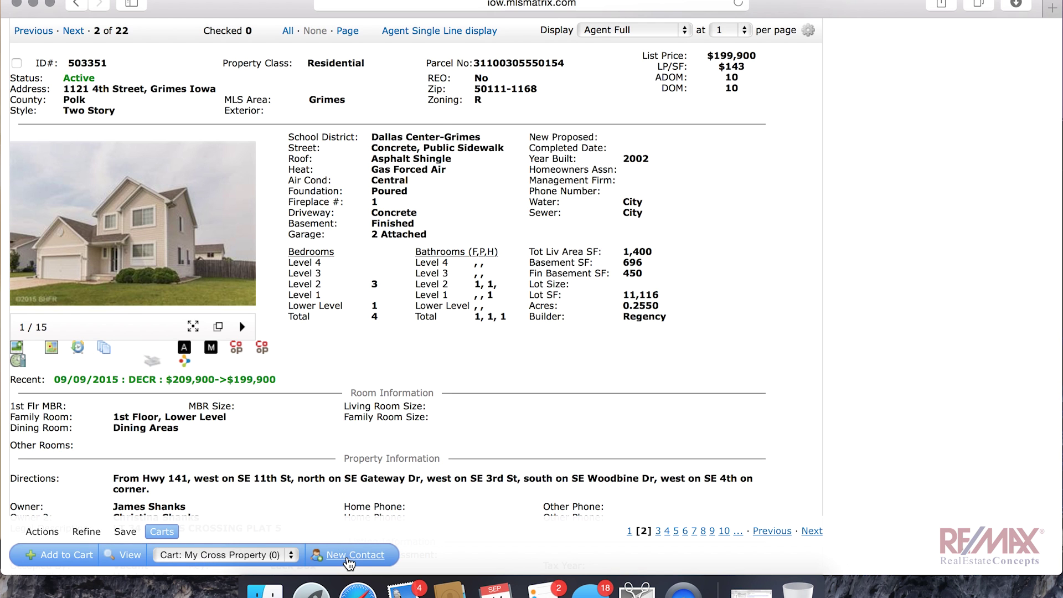
pyautogui.click(348, 560)
pyautogui.click(440, 155)
pyautogui.write('JOe')
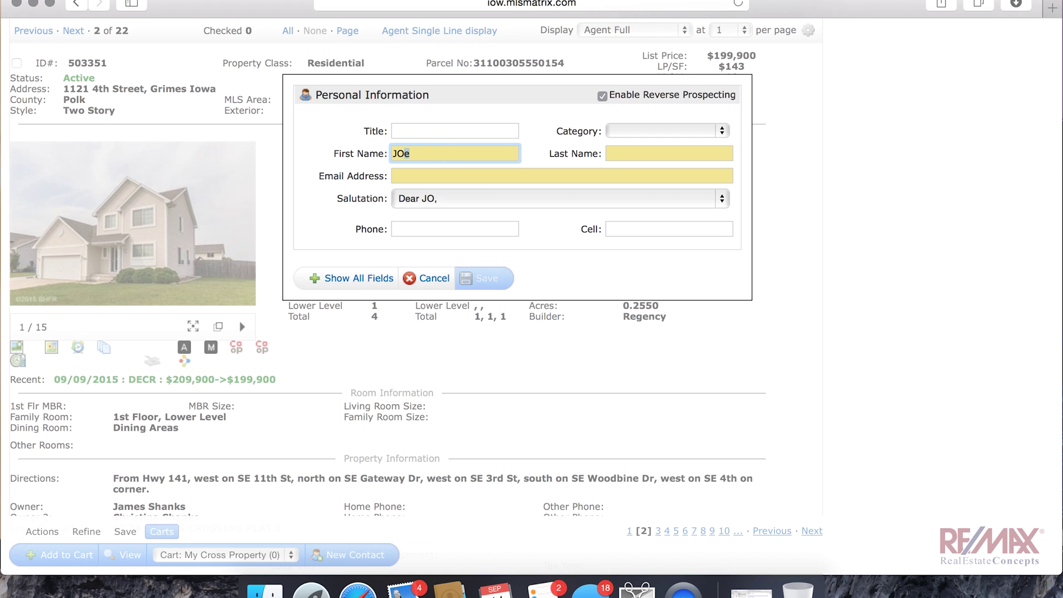
pyautogui.press('Down')
pyautogui.press('Return')
pyautogui.press('Tab')
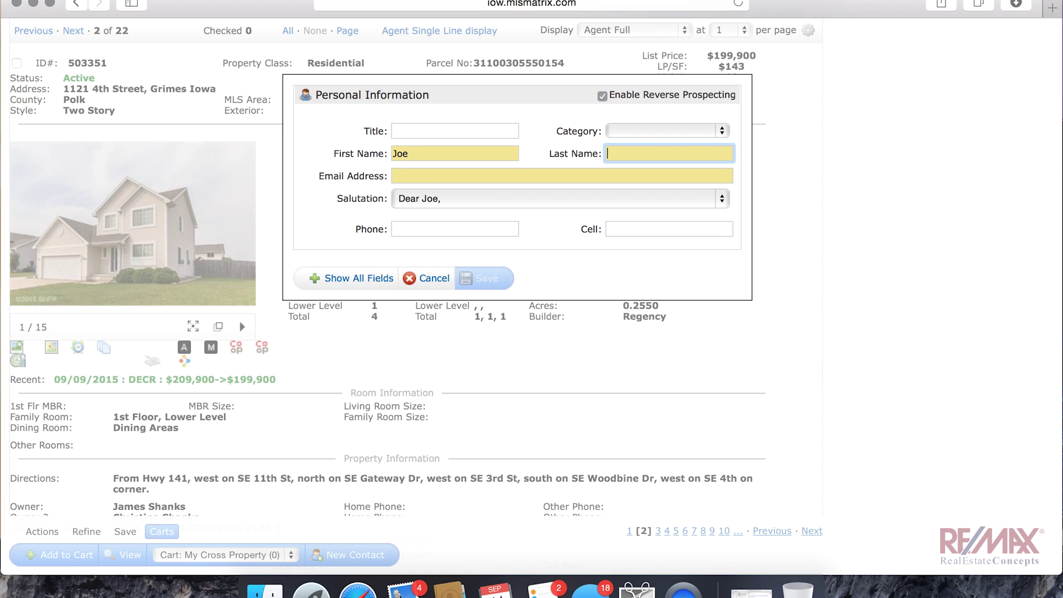
pyautogui.write('BuyerMcBuyums')
pyautogui.click(395, 175)
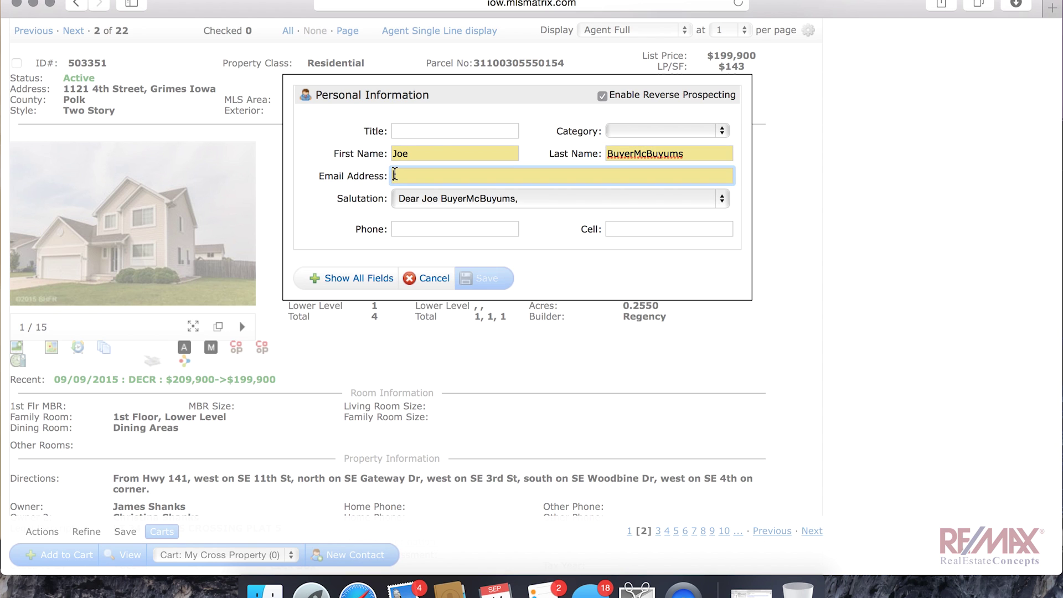
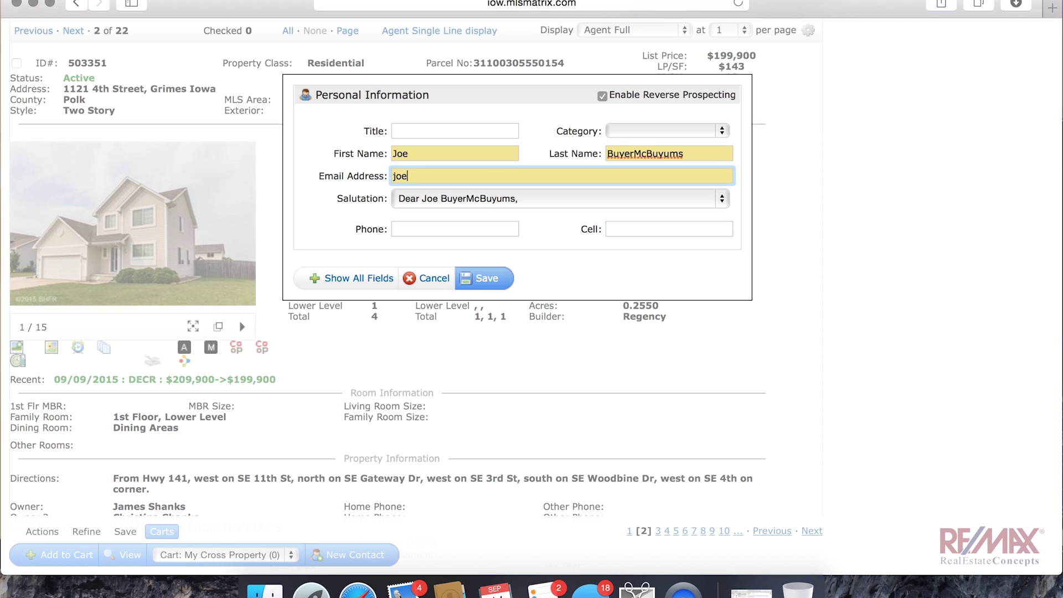
pyautogui.press('Tab')
pyautogui.press('Tab')
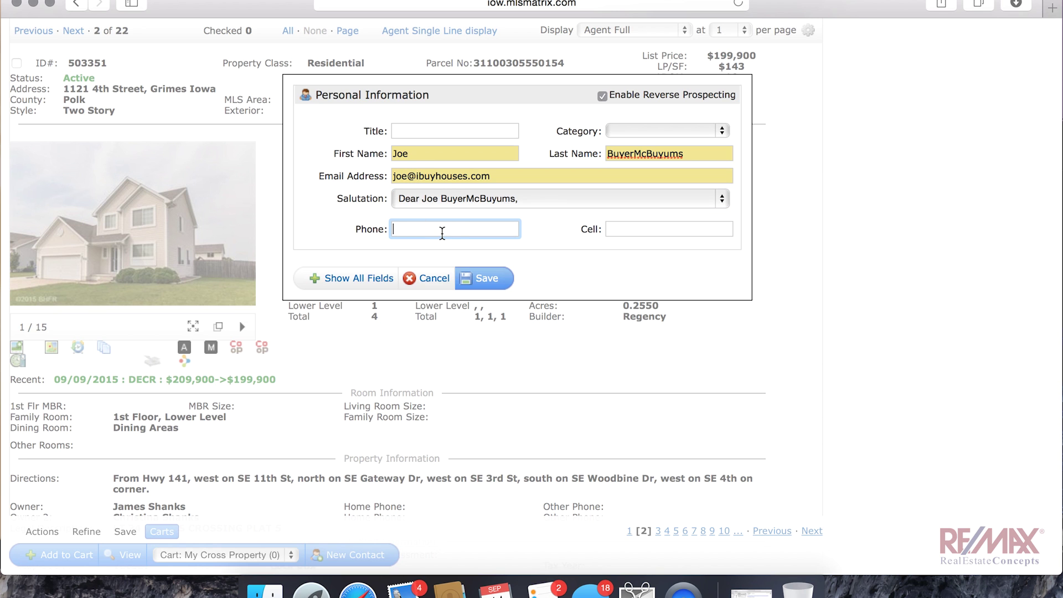
pyautogui.click(496, 281)
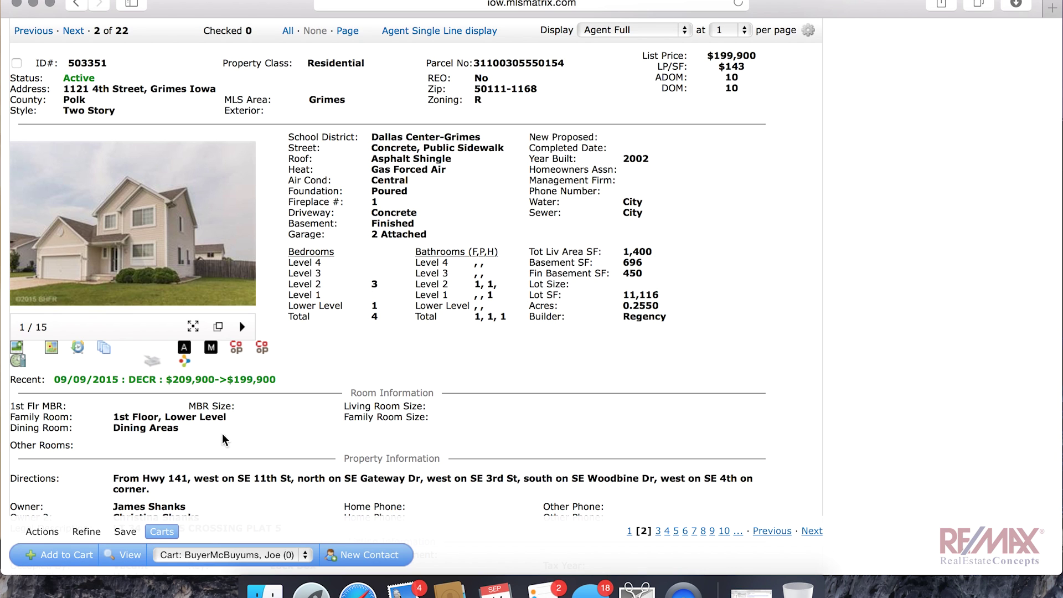
pyautogui.click(87, 559)
pyautogui.moveTo(169, 172)
pyautogui.click(73, 31)
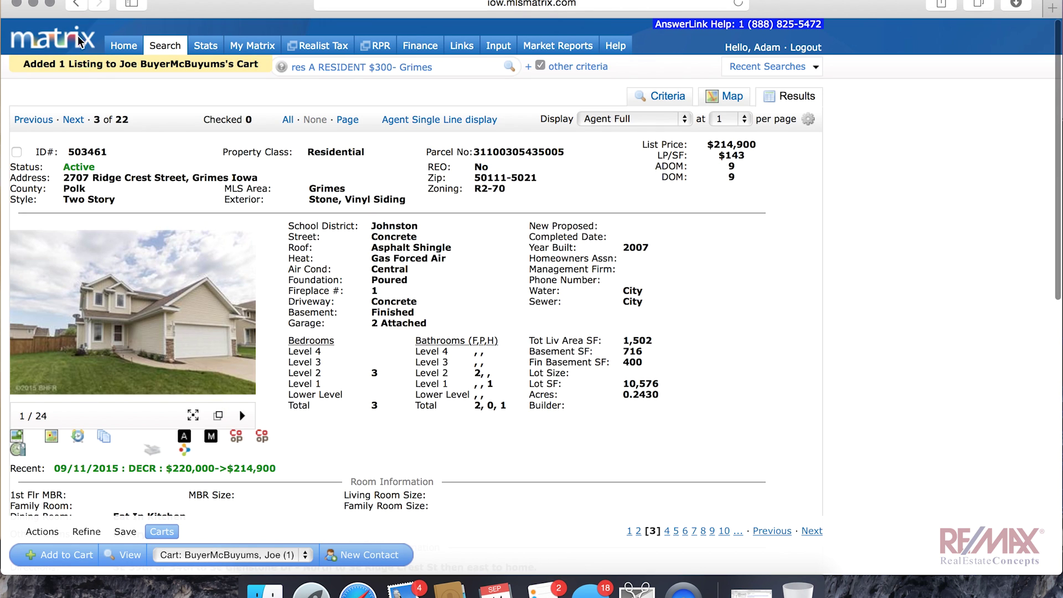
pyautogui.click(68, 556)
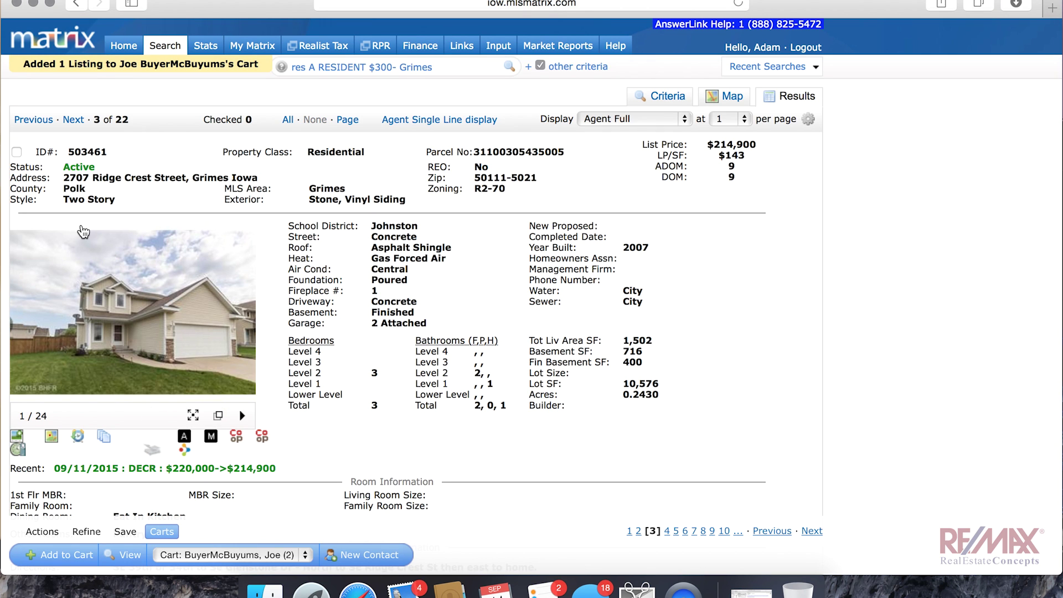
pyautogui.click(73, 119)
pyautogui.click(73, 119)
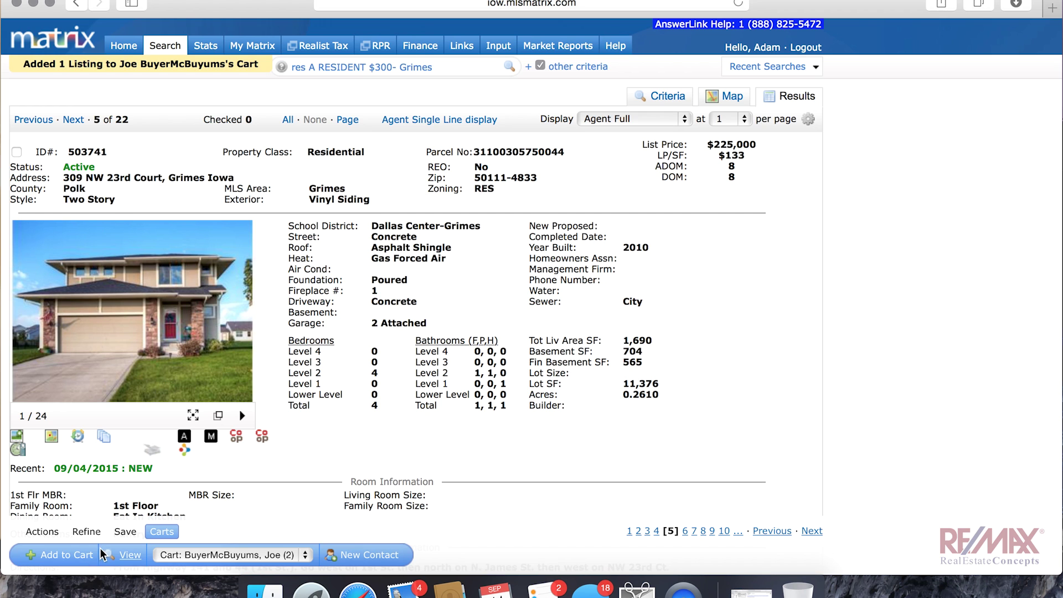
pyautogui.click(80, 555)
pyautogui.scroll(2, 328, 310)
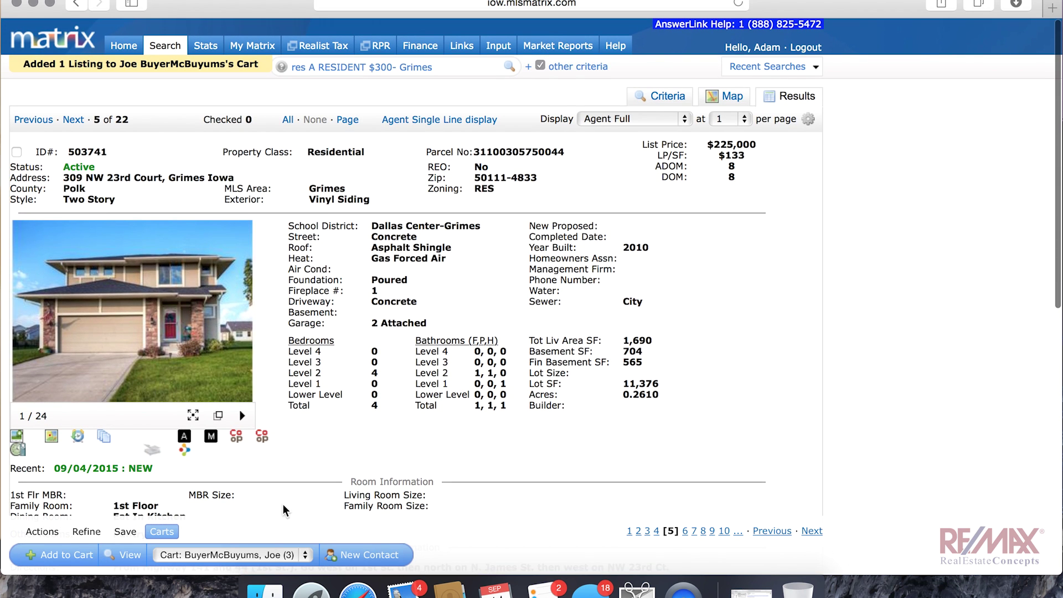
pyautogui.click(129, 558)
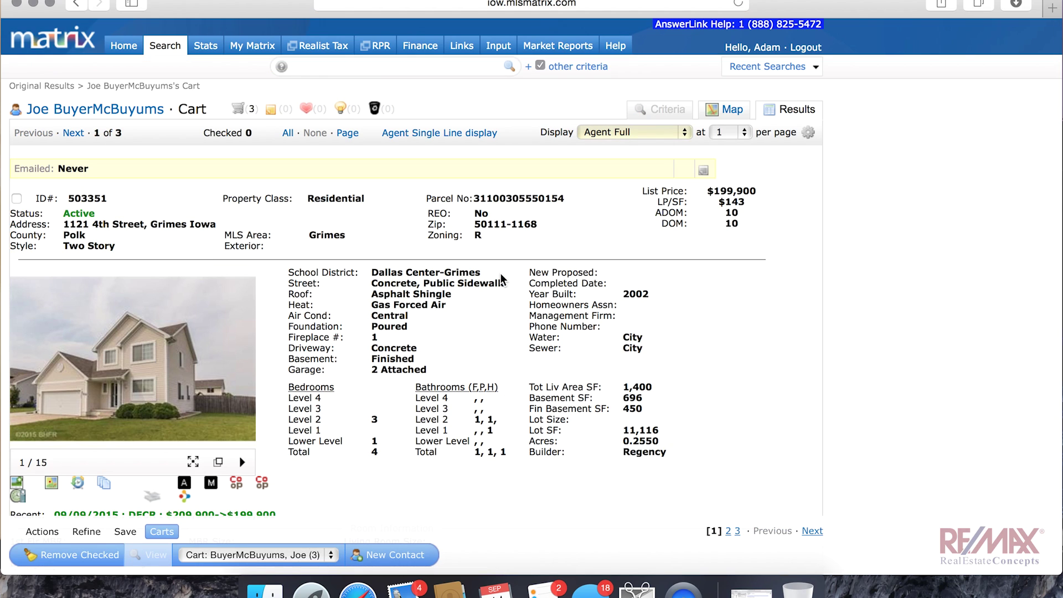
# Step: Show the cart in Agent Single Line display, select all three homes, and send them to ShowingTime
pyautogui.scroll(-10, 690, 223)
pyautogui.scroll(10, 689, 224)
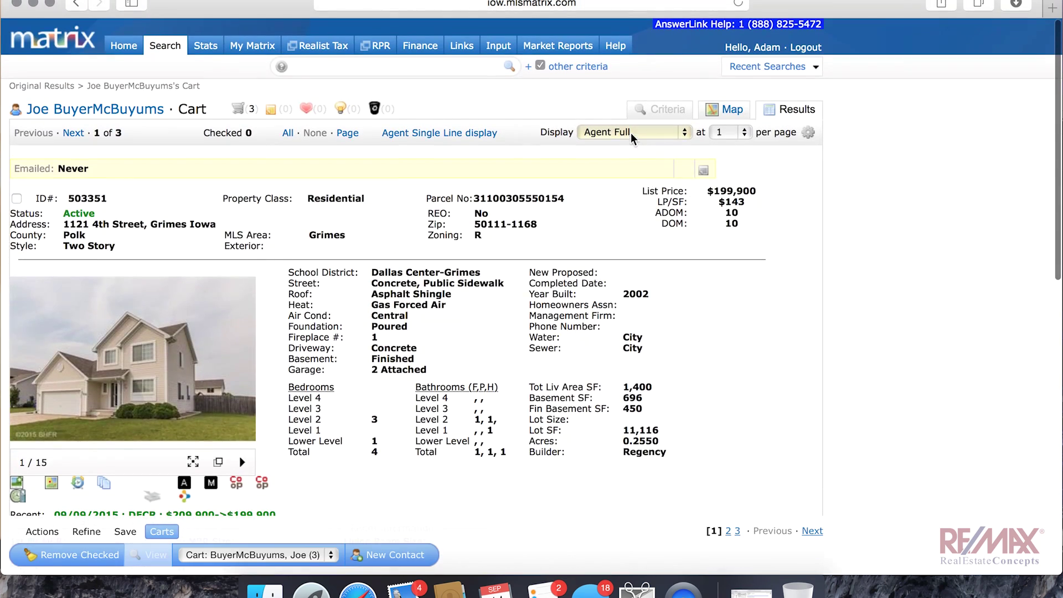
pyautogui.click(629, 132)
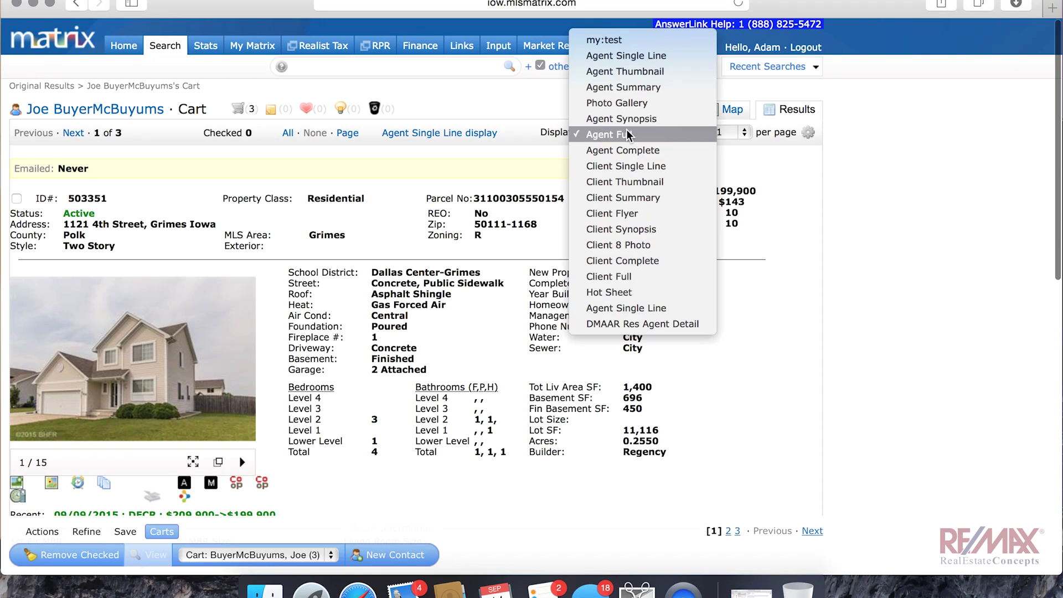
pyautogui.click(622, 56)
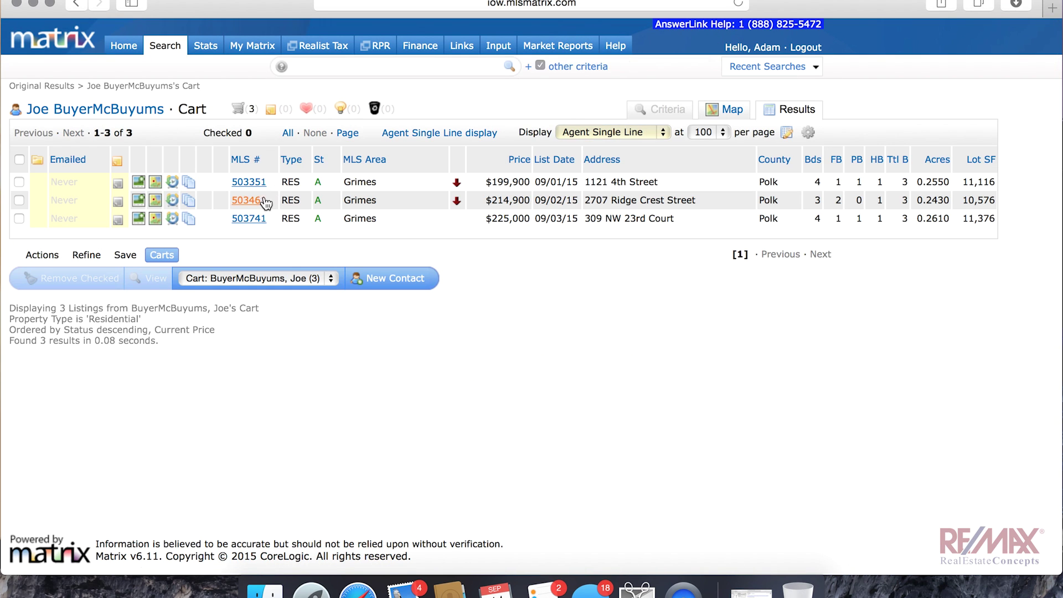
pyautogui.click(20, 161)
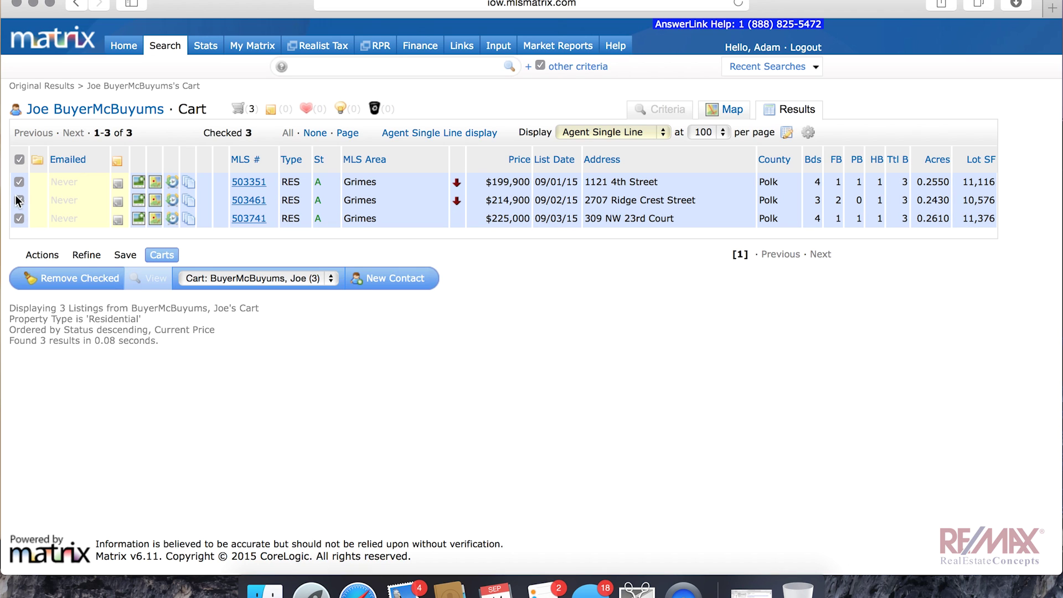
pyautogui.click(52, 258)
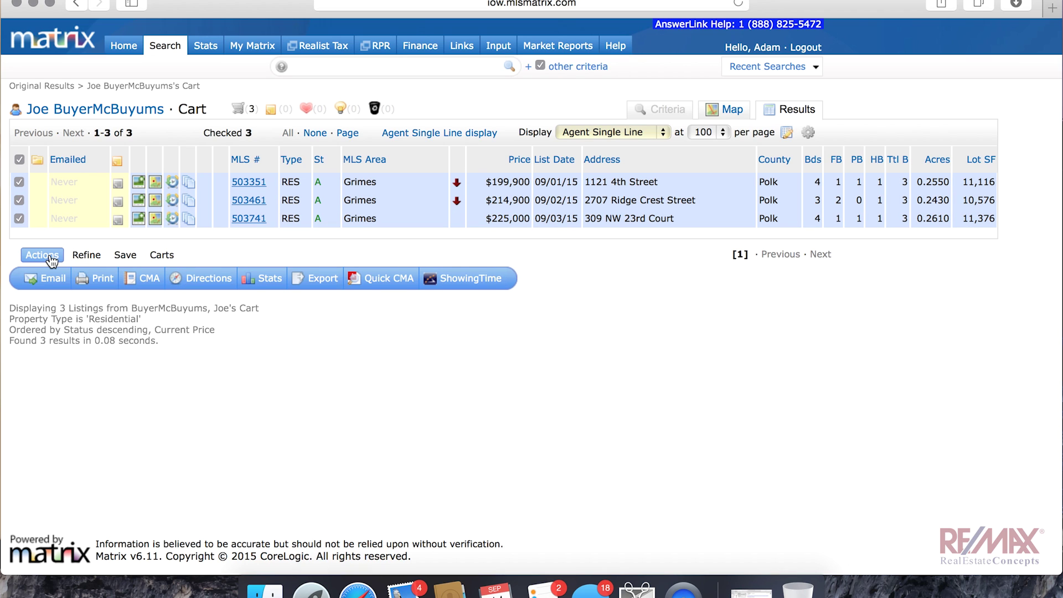
pyautogui.click(473, 278)
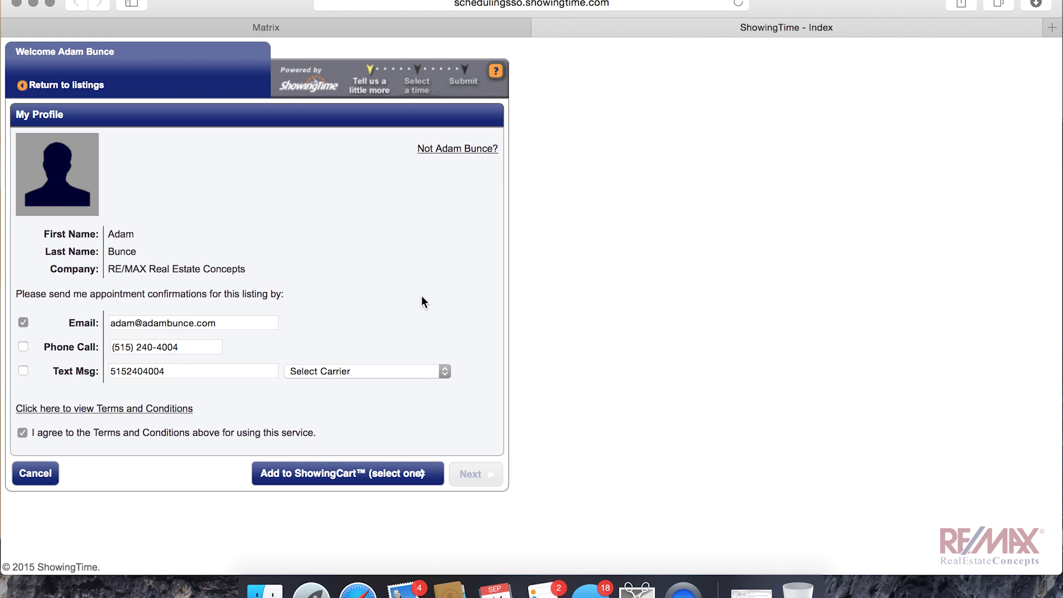
# Step: Create a new ShowingCart tour named for the buyer's showings, dated 9/13/2015, and save it
pyautogui.click(402, 473)
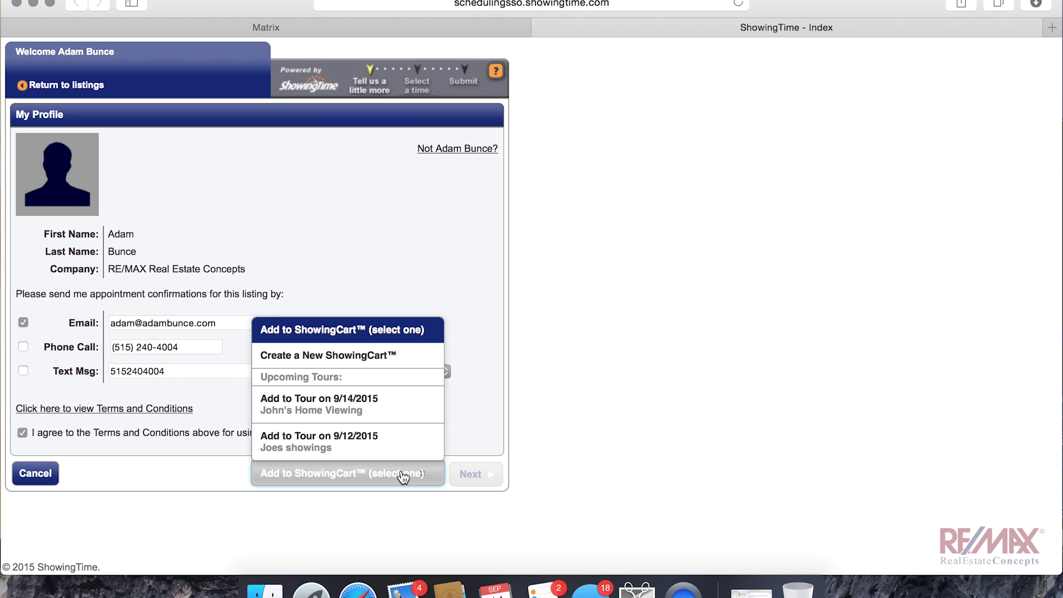
pyautogui.click(354, 356)
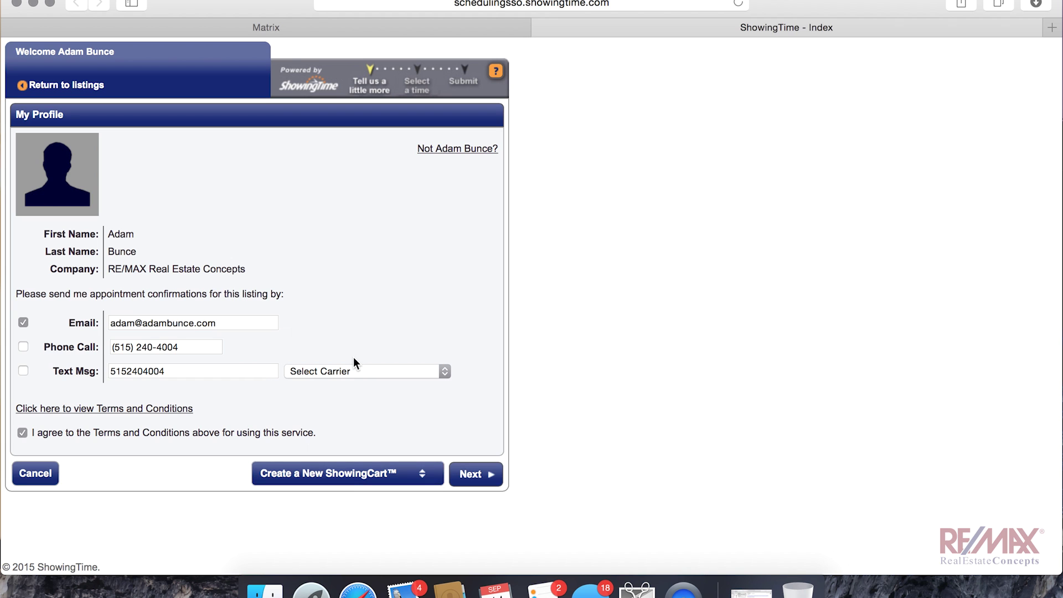
pyautogui.click(482, 473)
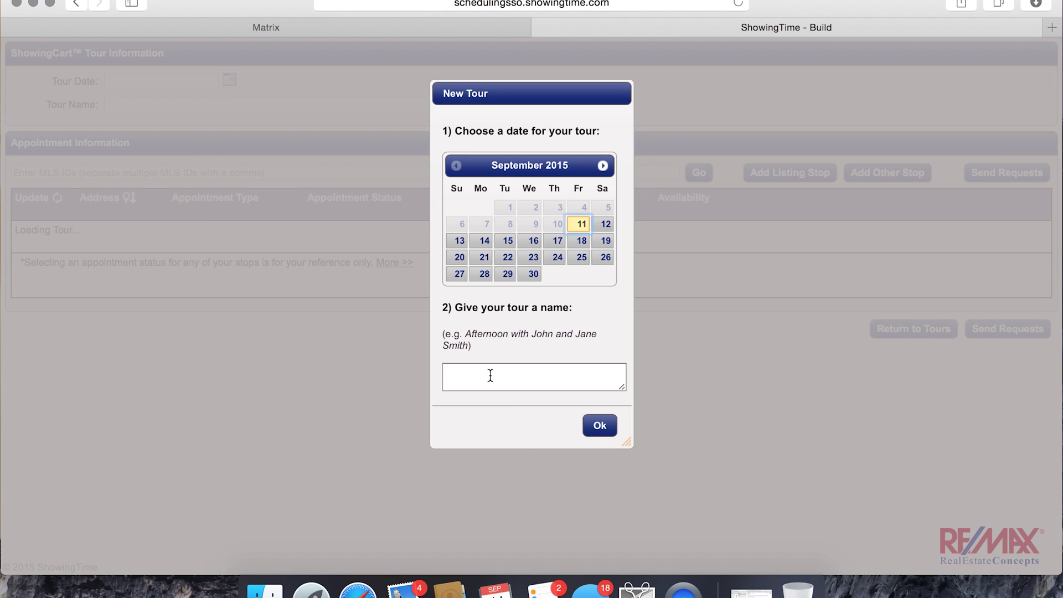
pyautogui.click(490, 375)
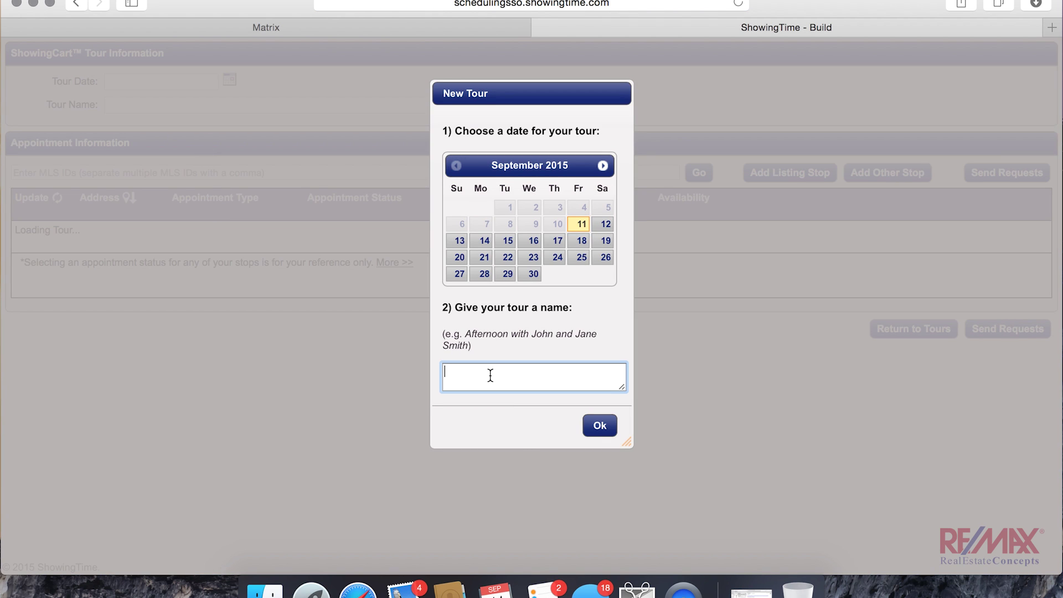
pyautogui.write("Joe's Showings")
pyautogui.click(482, 244)
pyautogui.click(459, 242)
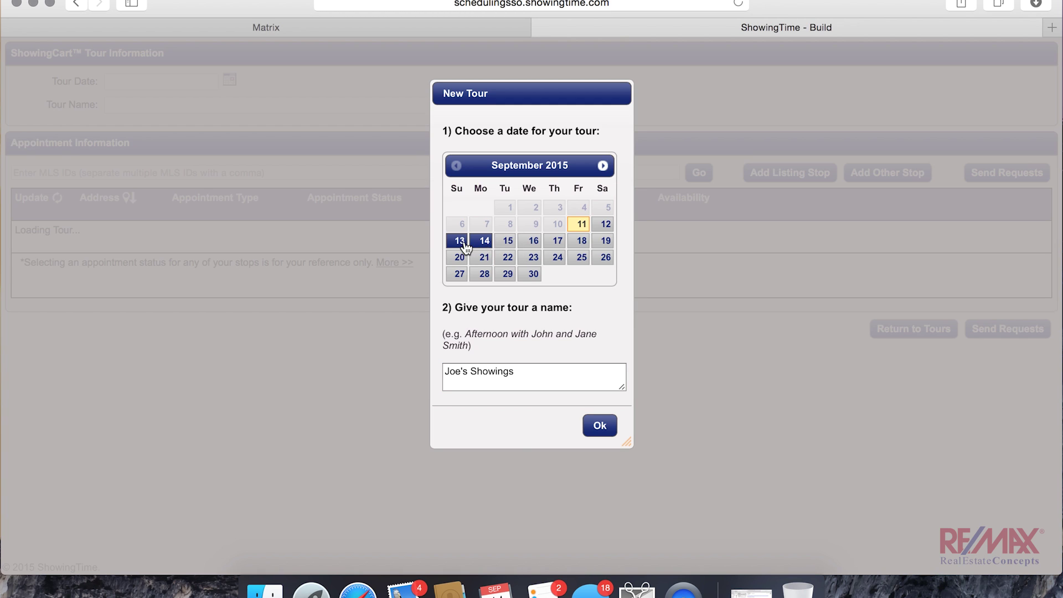
pyautogui.click(600, 427)
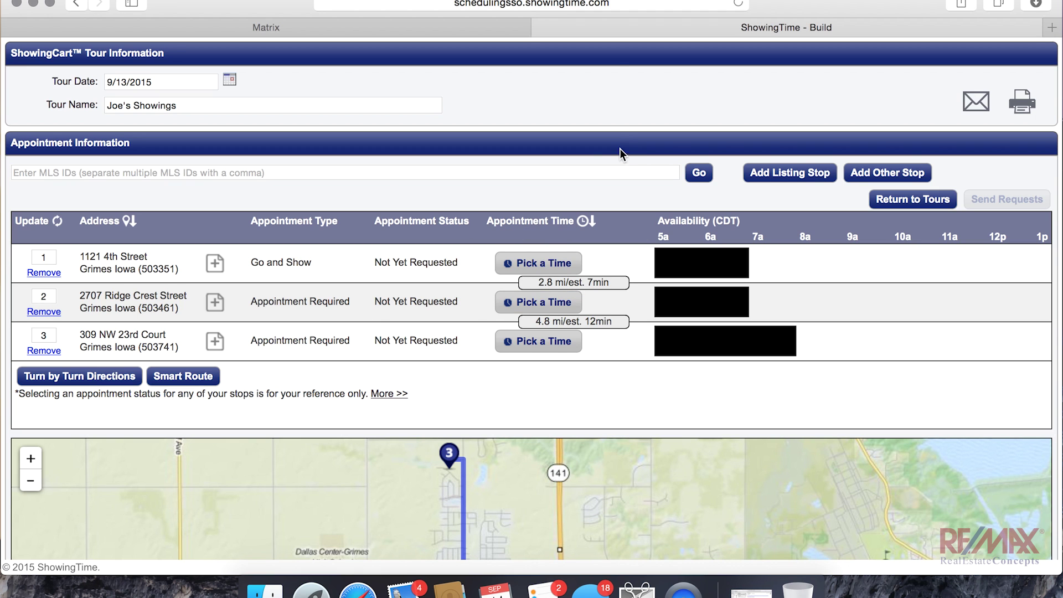
# Step: Close the ShowingTime tab, check the buyer's cart from My Carts, and return to the Matrix home page
pyautogui.click(542, 27)
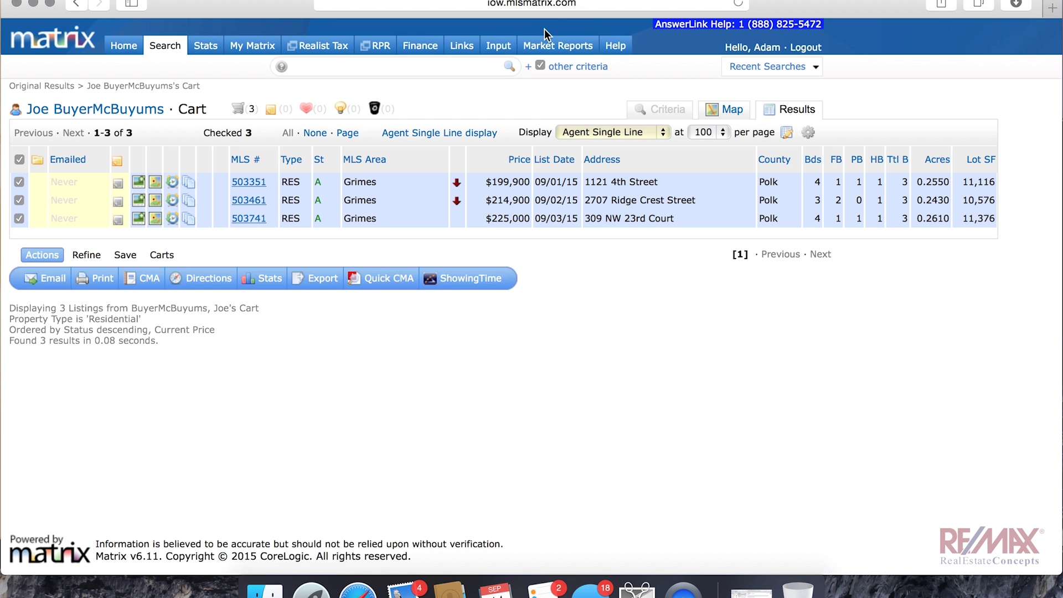
pyautogui.click(126, 49)
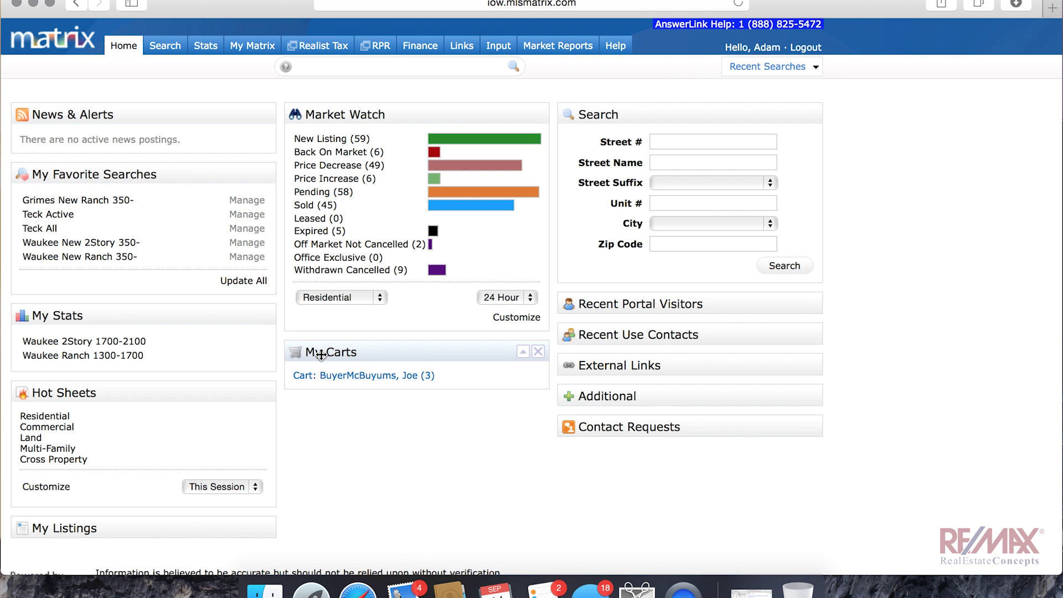
pyautogui.click(345, 376)
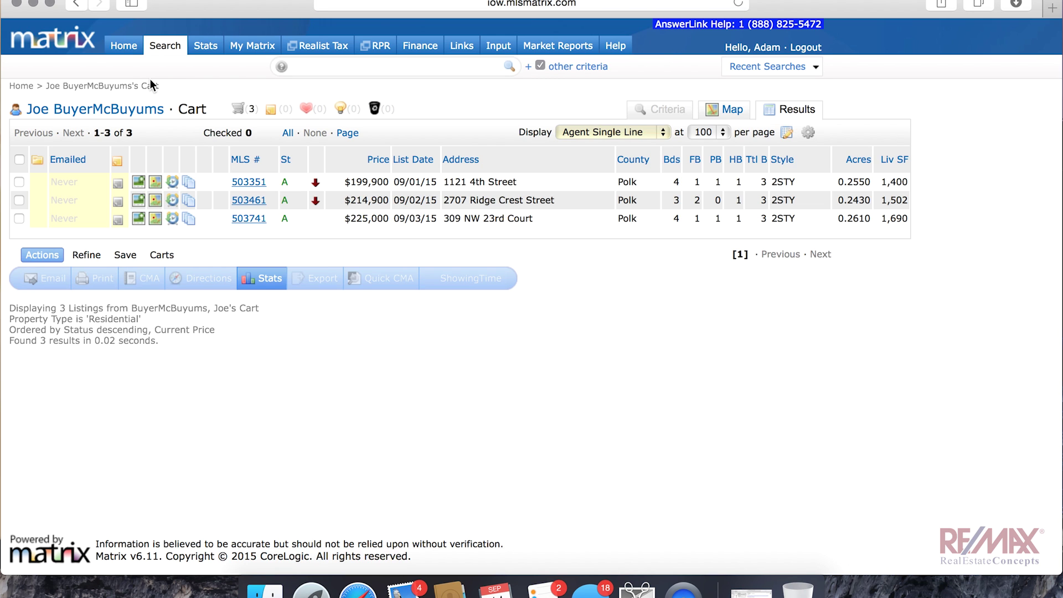
pyautogui.click(128, 49)
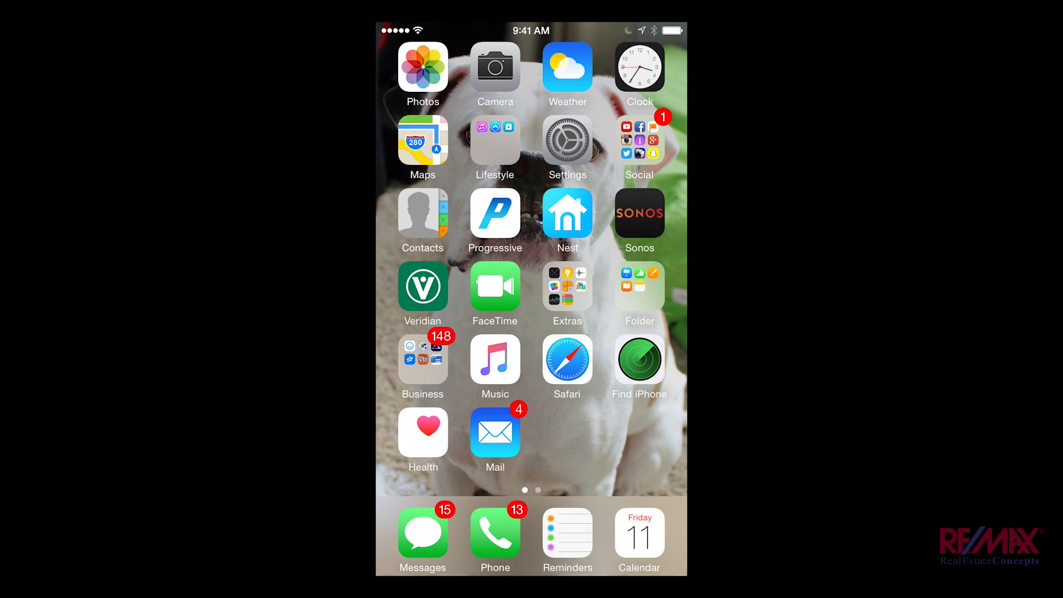
# Step: On the iPhone, launch Safari from the Business folder and log in to Matrix Mobile with the User ID
pyautogui.click(423, 359)
pyautogui.click(611, 294)
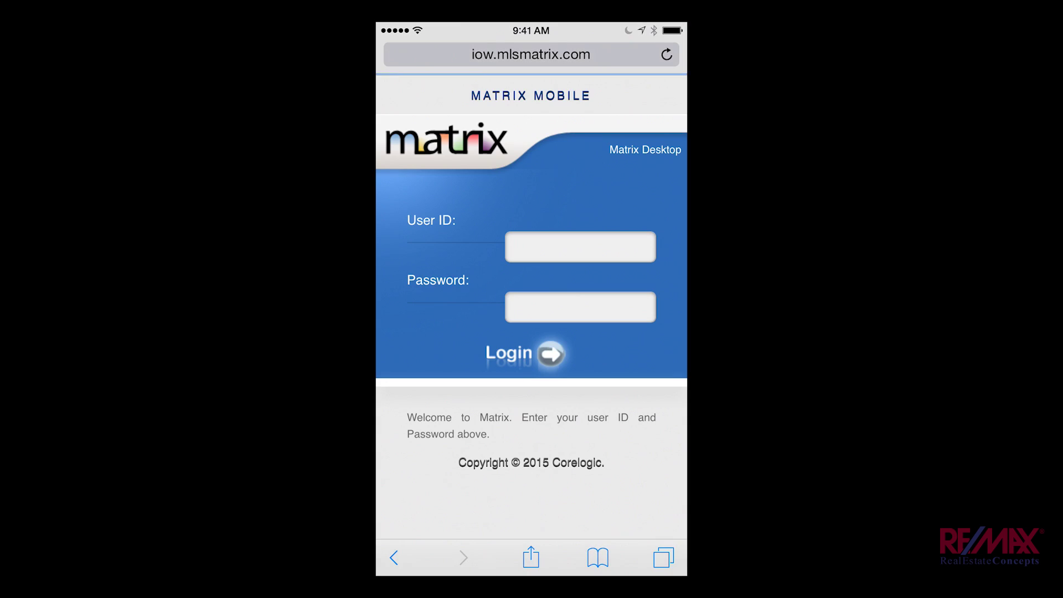
pyautogui.click(580, 246)
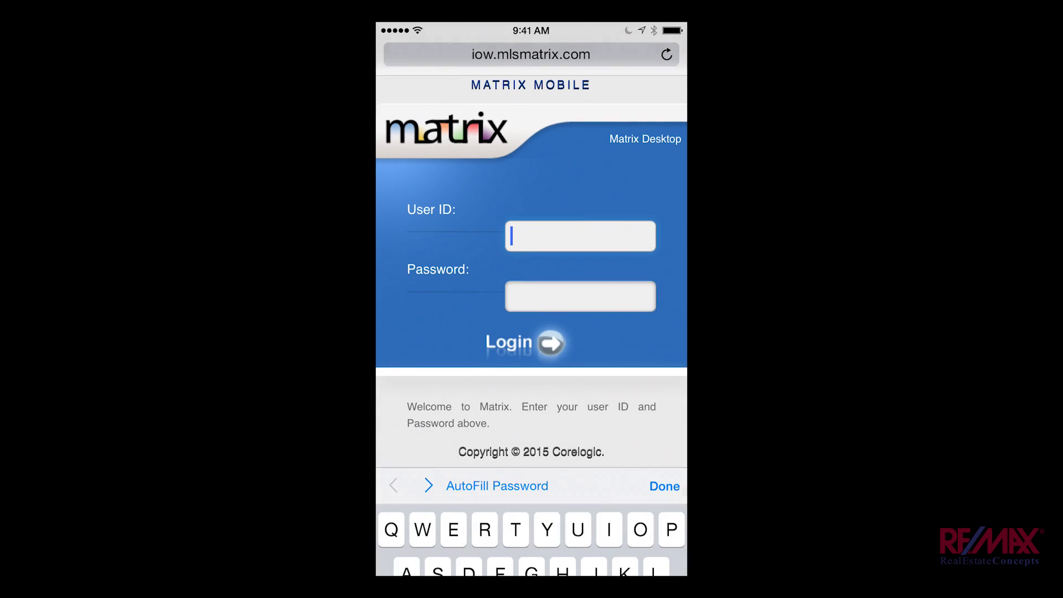
pyautogui.write('5601')
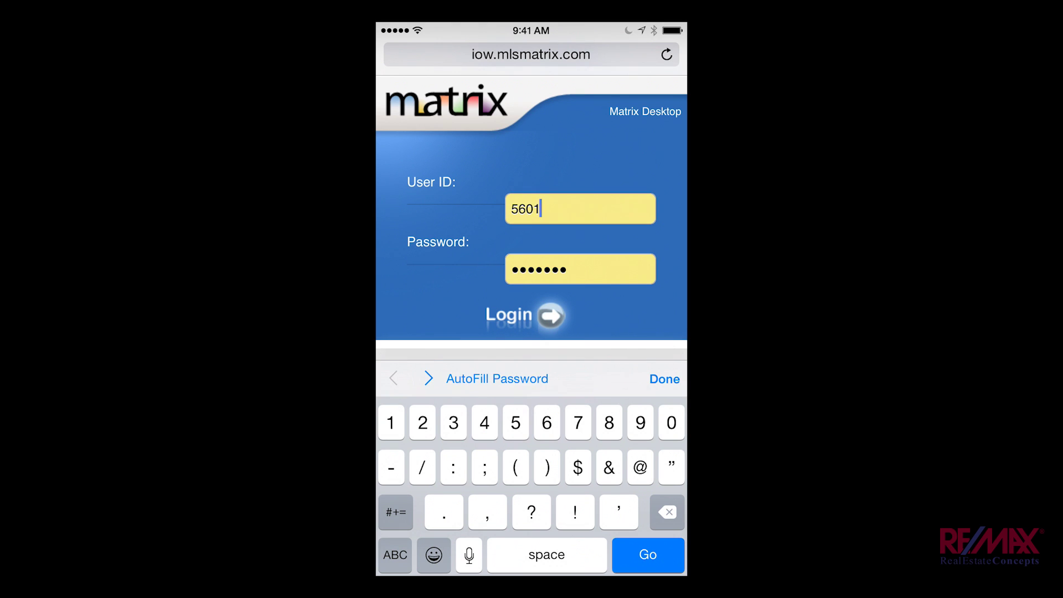
pyautogui.press('Return')
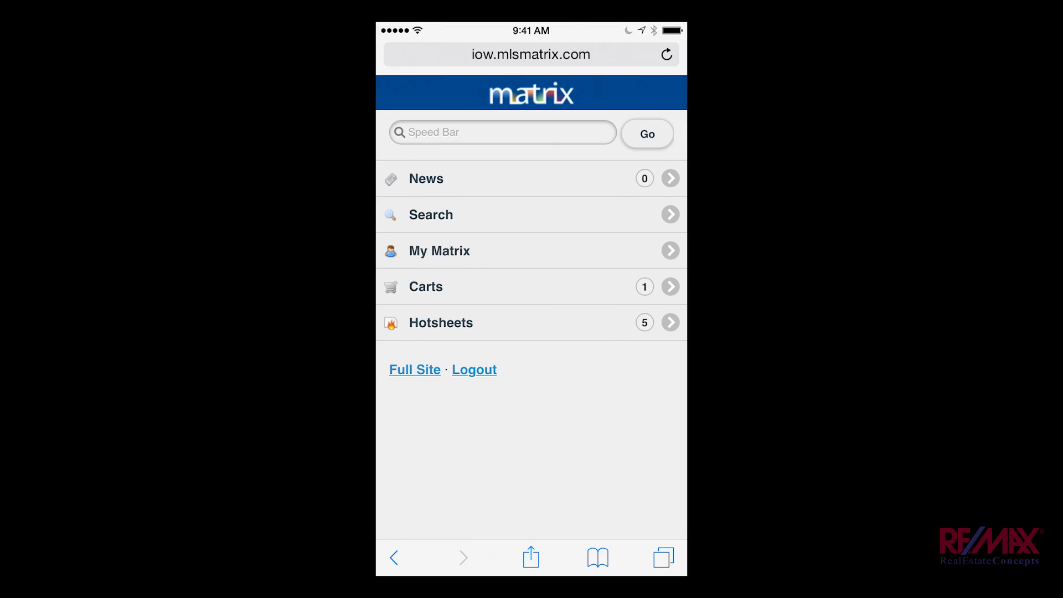
pyautogui.click(442, 286)
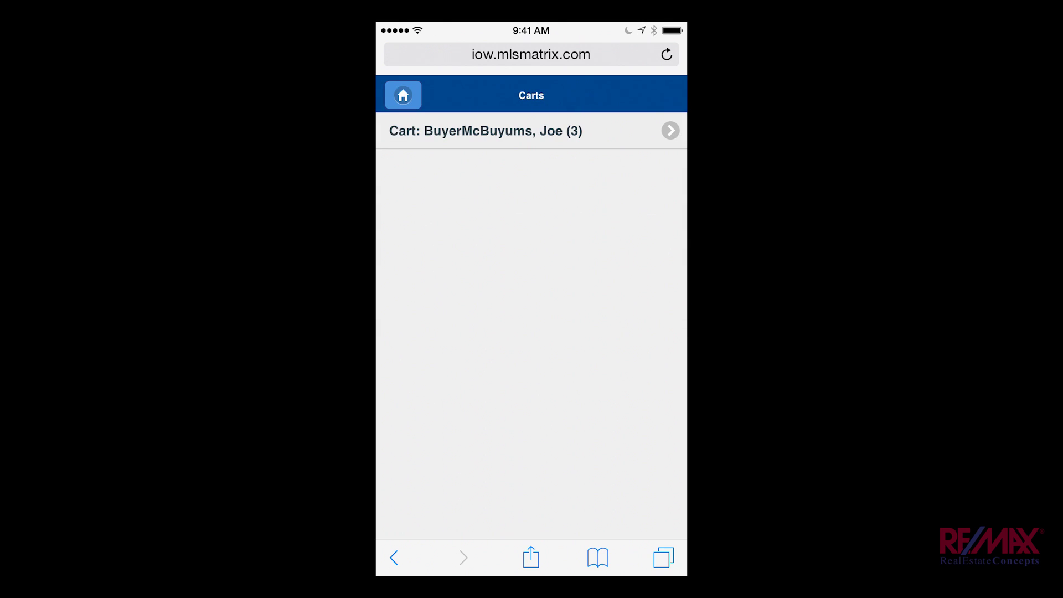
pyautogui.click(485, 131)
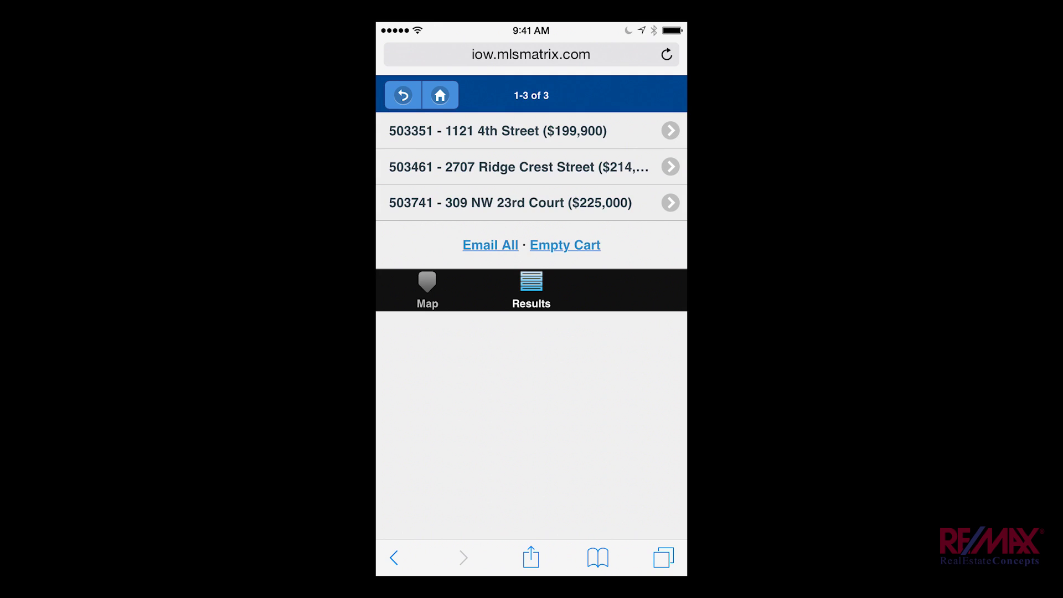
pyautogui.click(498, 131)
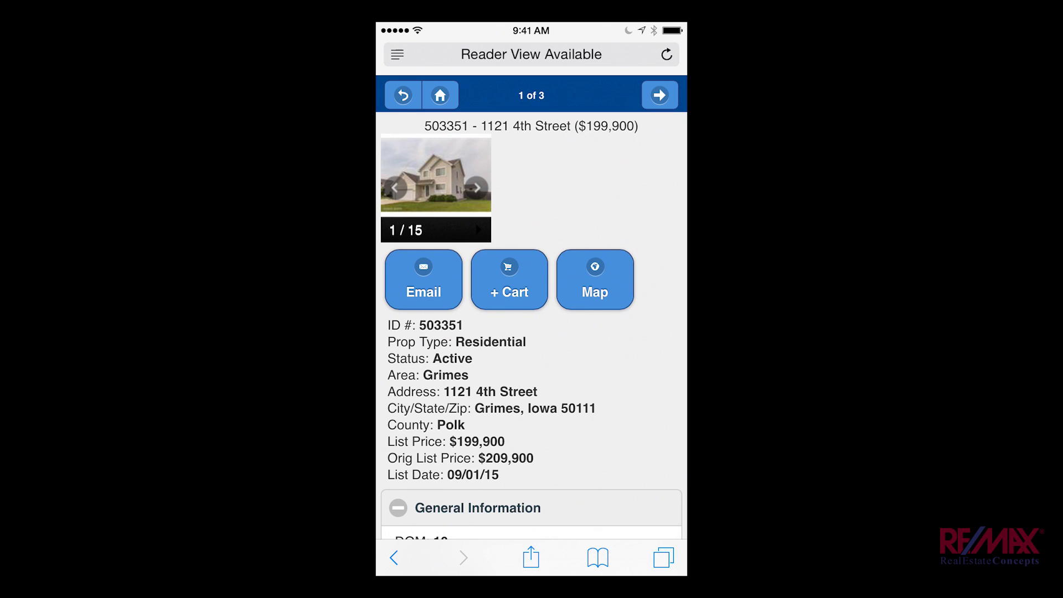
pyautogui.scroll(-7, 531, 315)
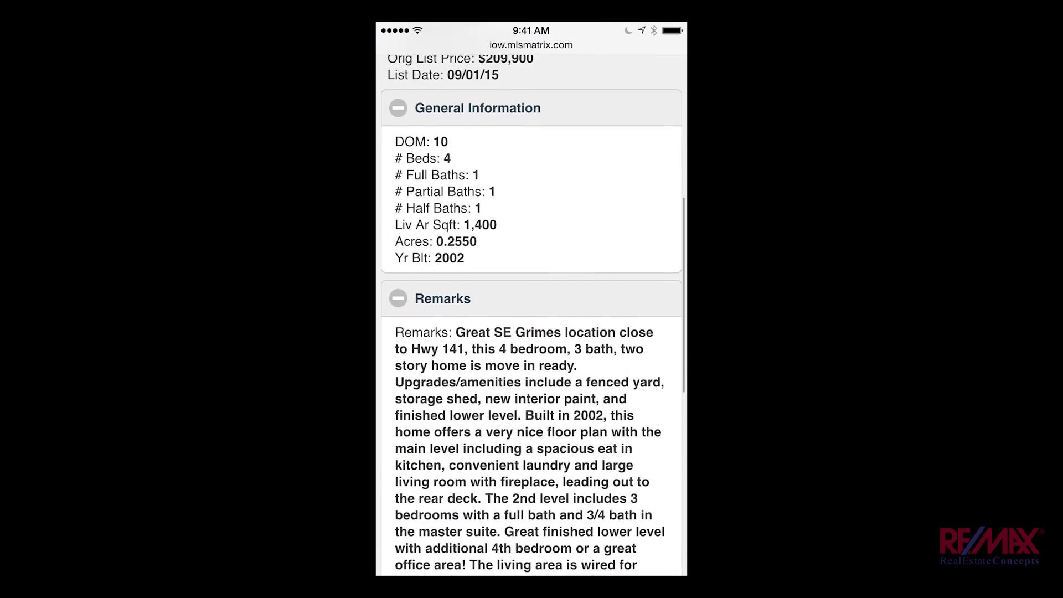
pyautogui.scroll(-10, 531, 315)
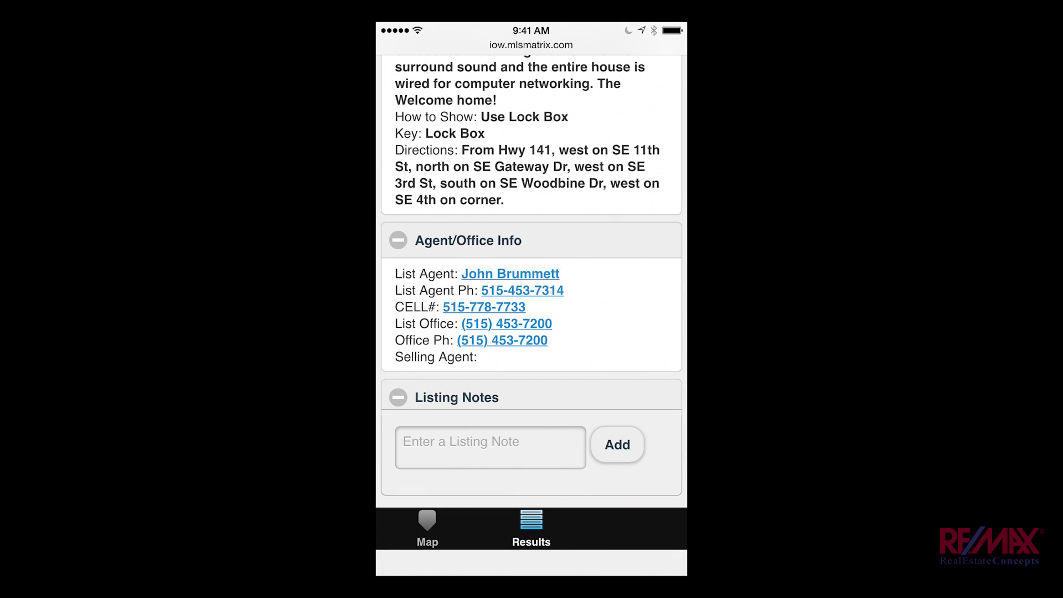
pyautogui.click(490, 447)
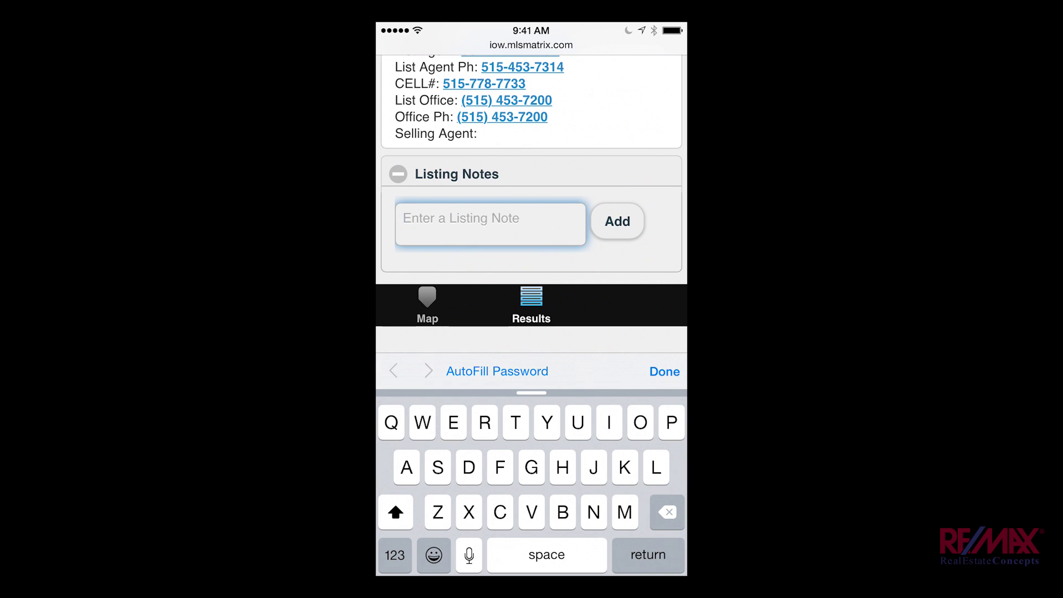
pyautogui.write('Basement finish was a little lack luster.')
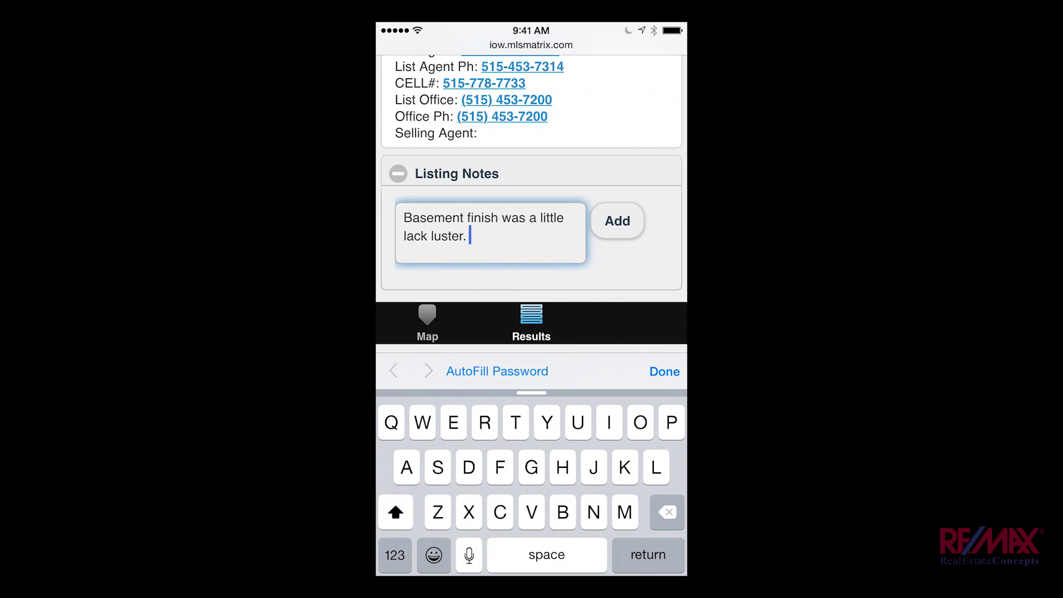
pyautogui.click(617, 221)
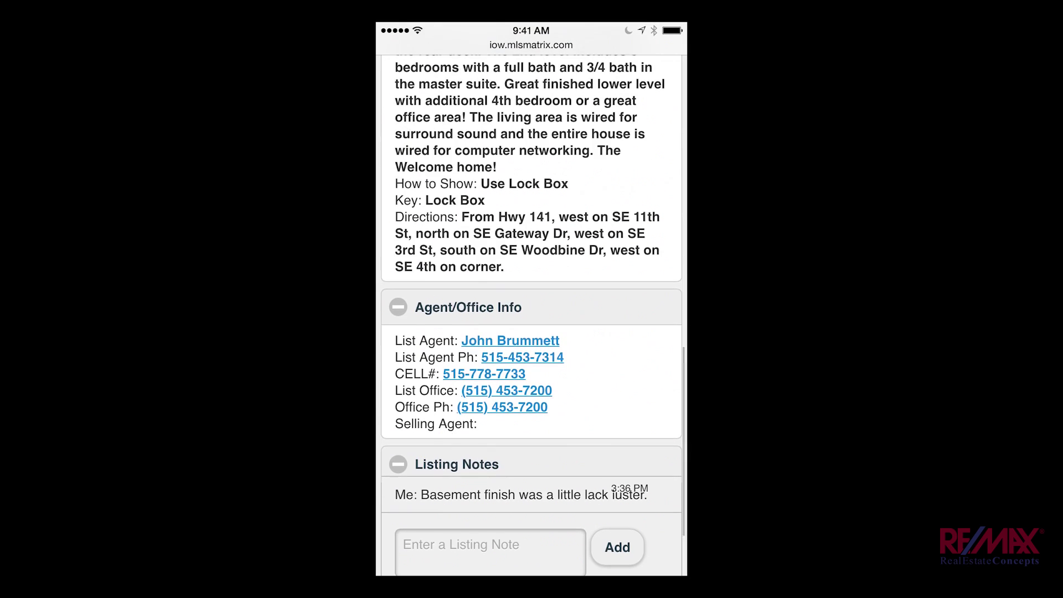
pyautogui.scroll(15, 531, 299)
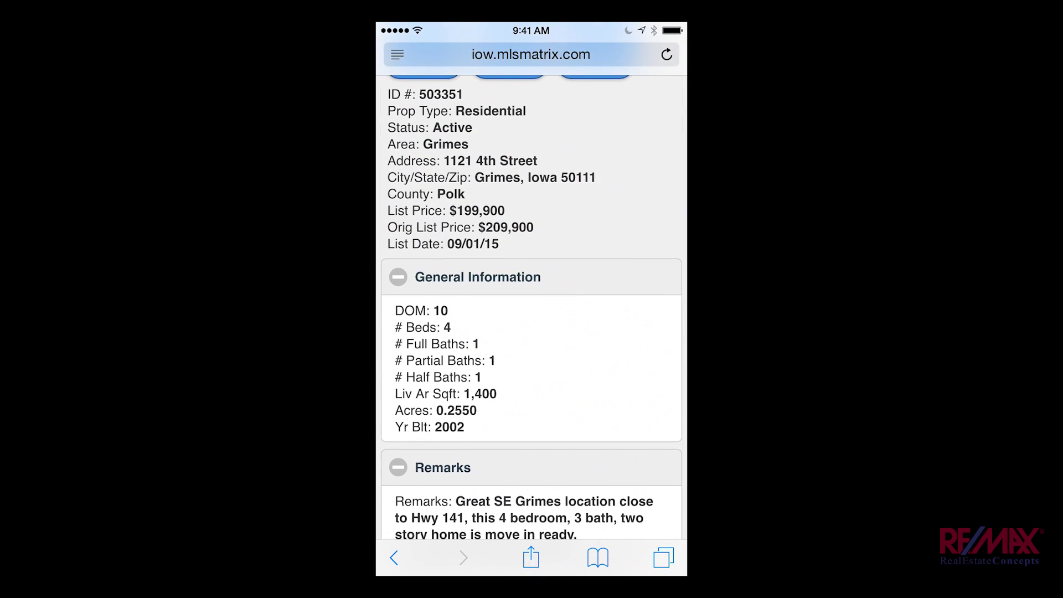
pyautogui.scroll(5, 531, 307)
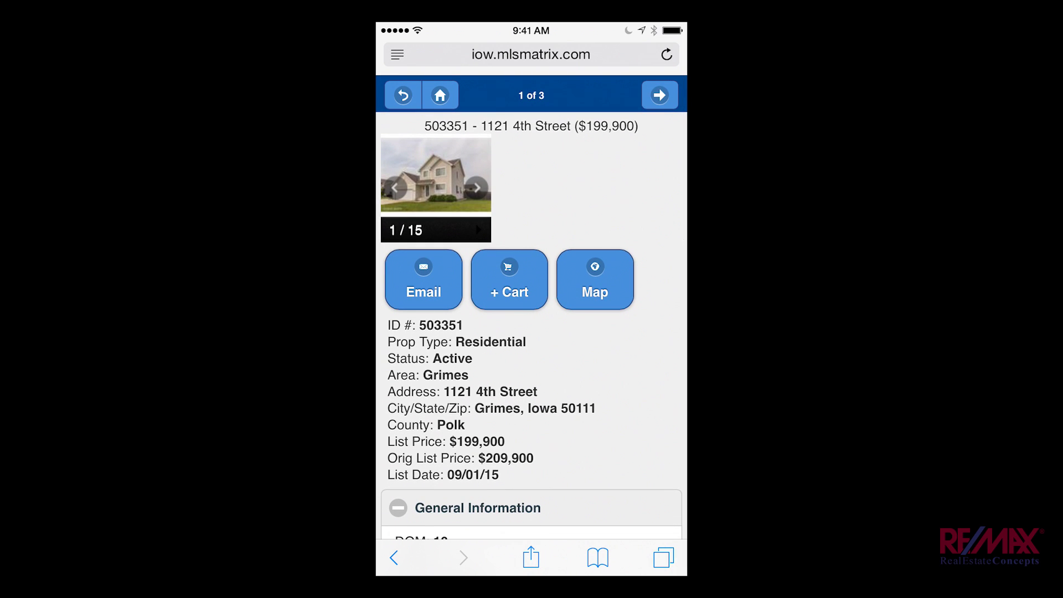
pyautogui.click(531, 302)
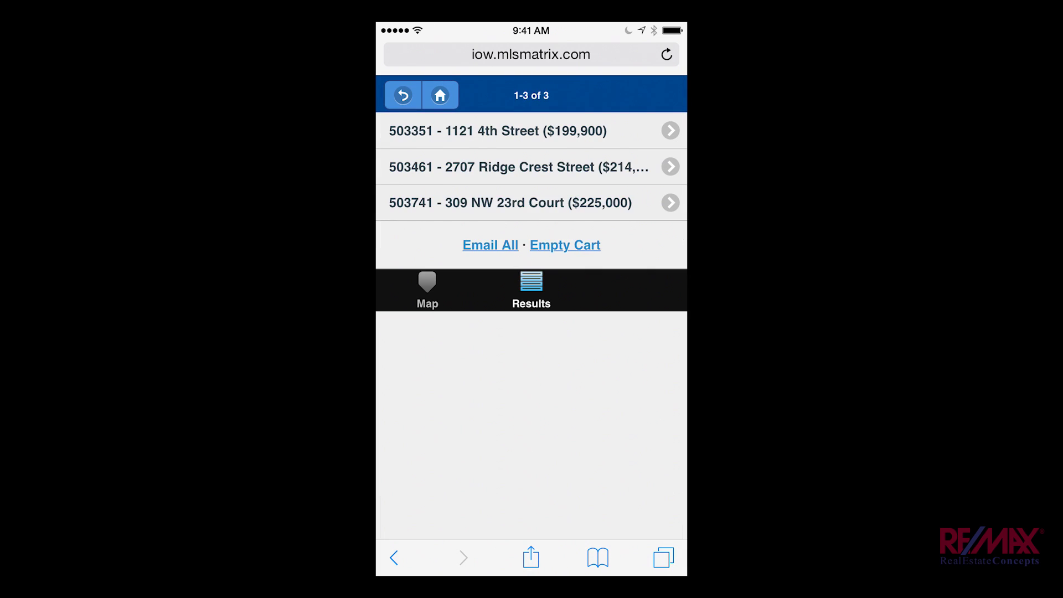
pyautogui.click(532, 202)
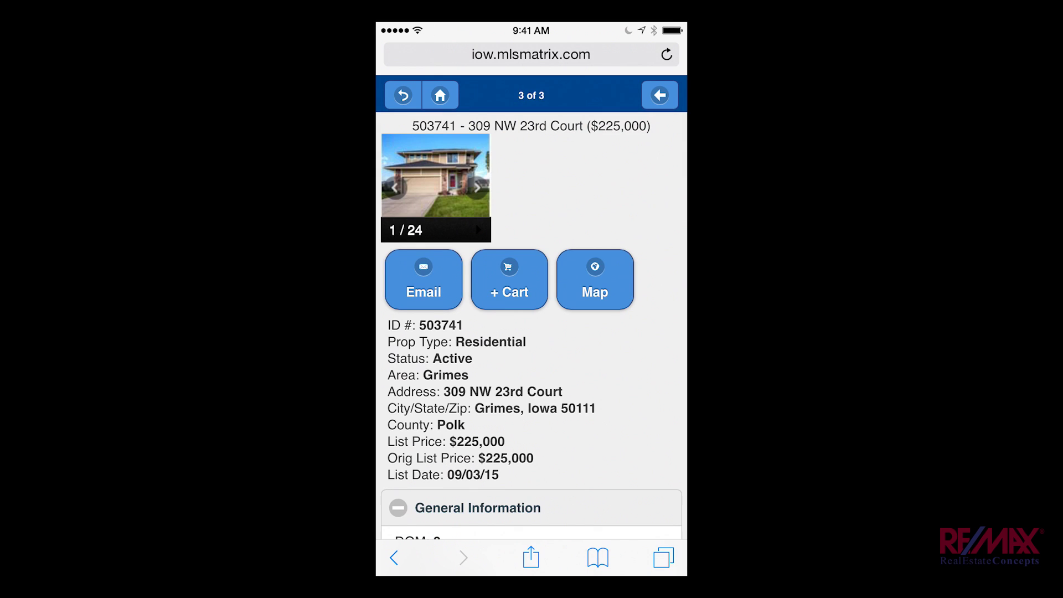
pyautogui.scroll(-15, 531, 310)
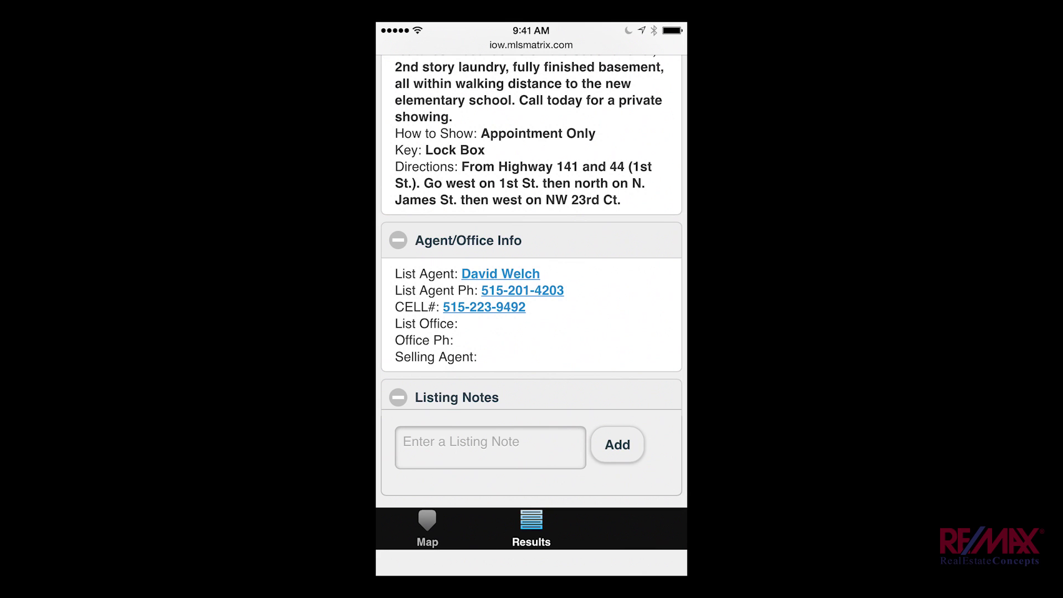
pyautogui.click(489, 447)
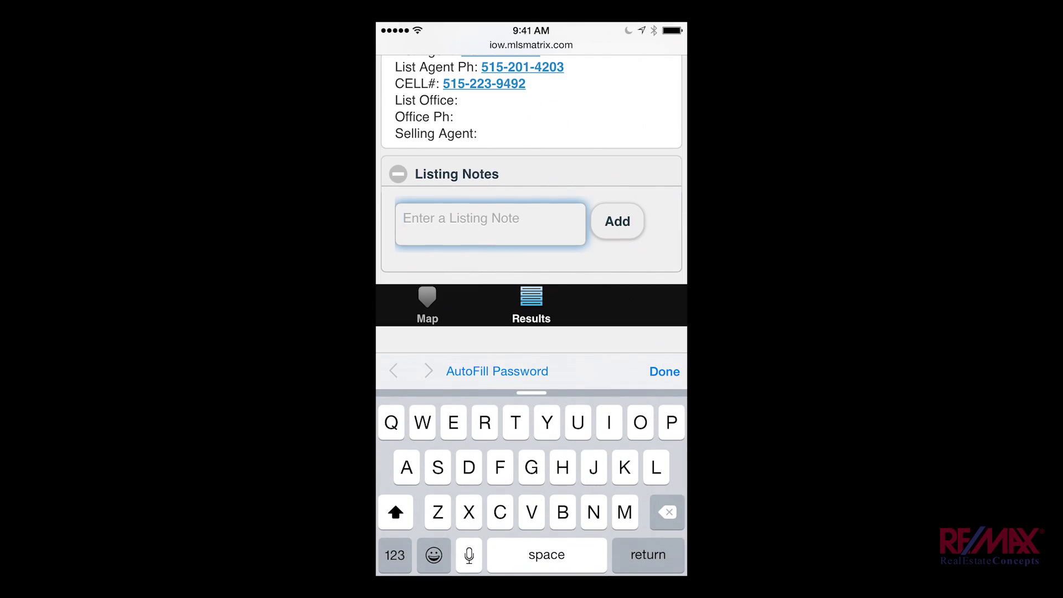
pyautogui.write('This is the i')
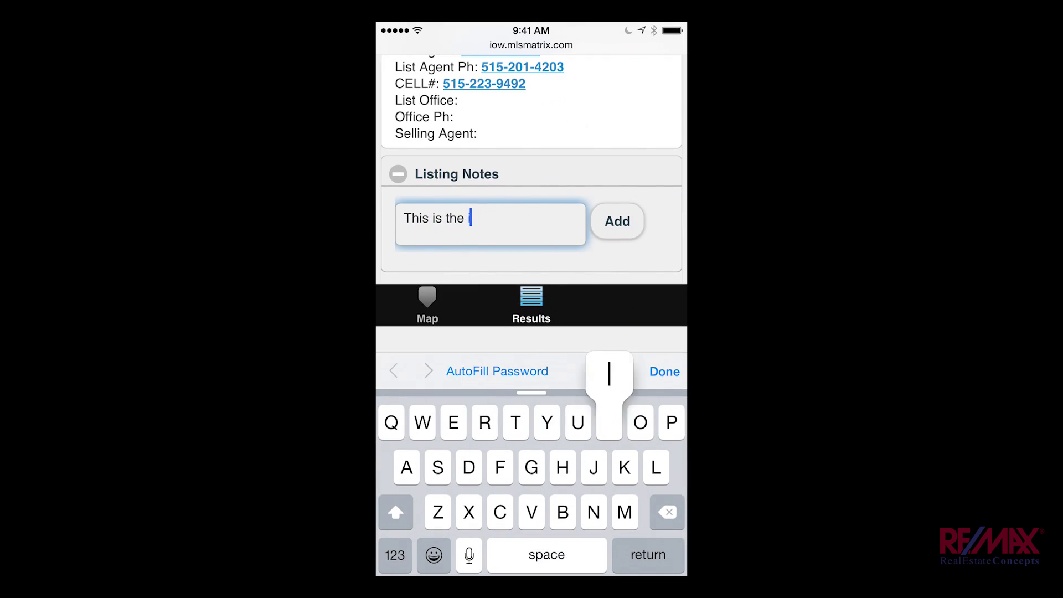
pyautogui.write('ne!!!! Love it!!! Writin')
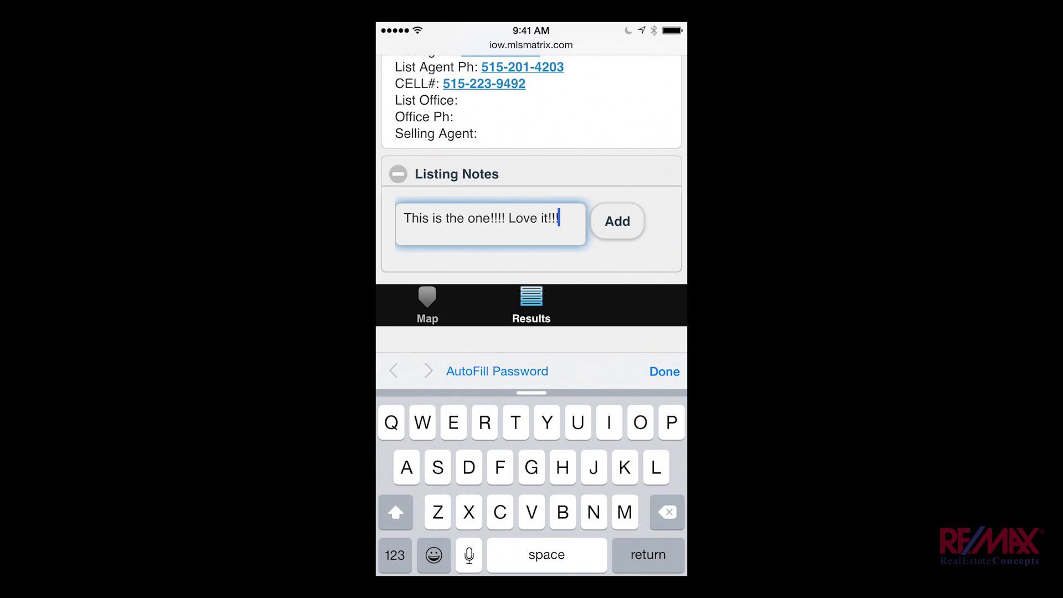
pyautogui.write('g an iffer!!!')
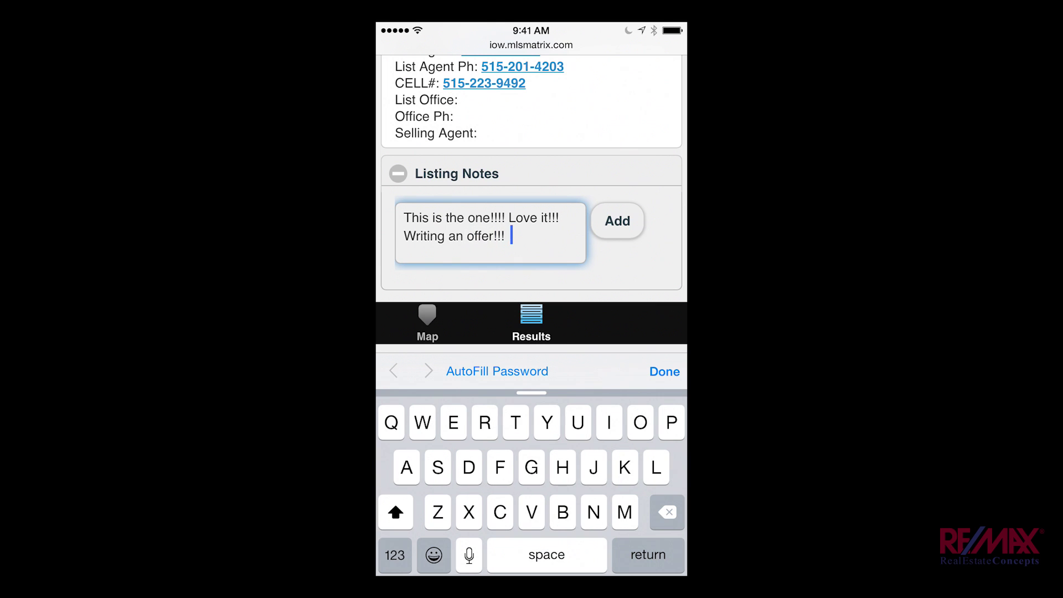
pyautogui.click(664, 371)
pyautogui.click(614, 427)
pyautogui.scroll(5, 531, 305)
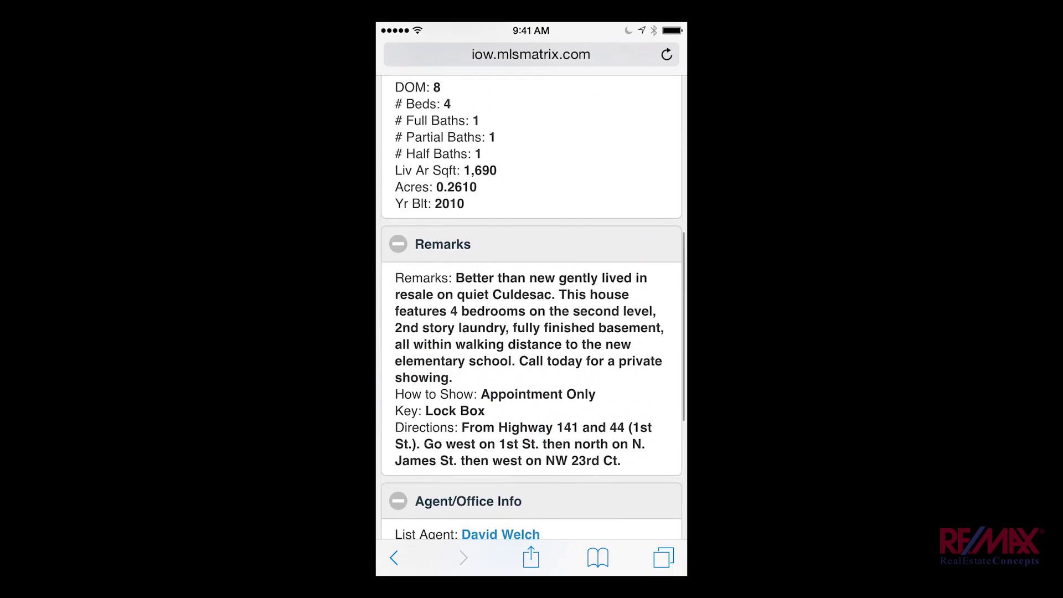
pyautogui.scroll(10, 531, 304)
# Step: Empty all three Grimes listings from the buyer's cart, return to the Matrix Mobile home menu, and close Safari
pyautogui.click(403, 95)
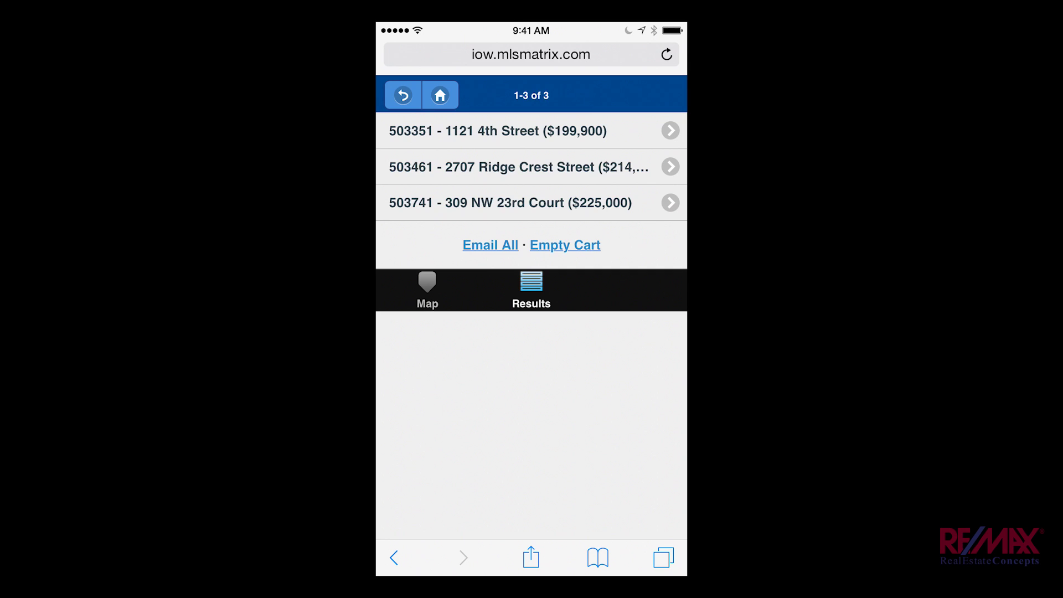
pyautogui.click(565, 245)
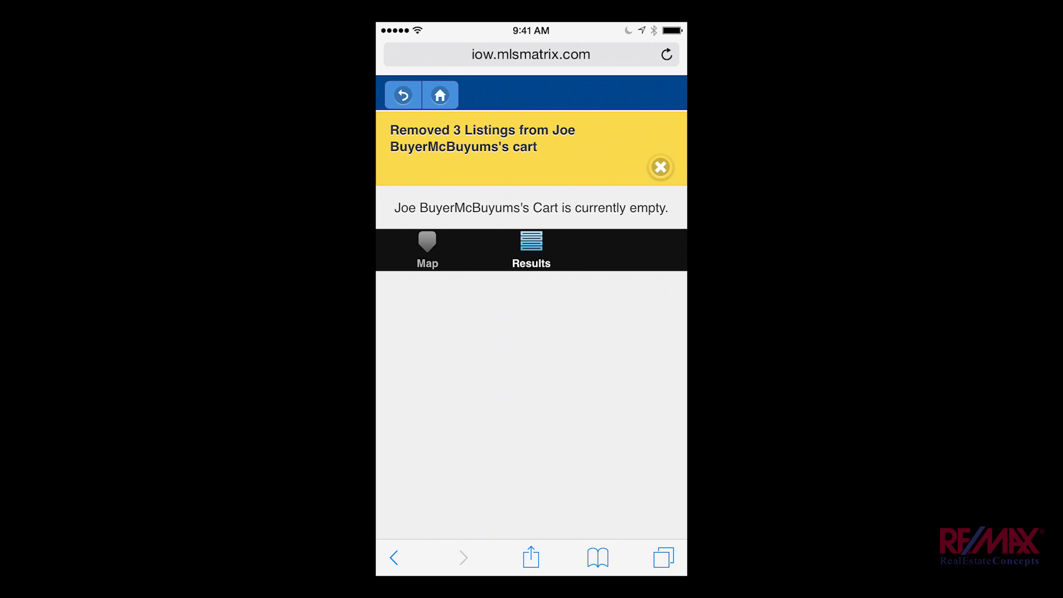
pyautogui.click(440, 96)
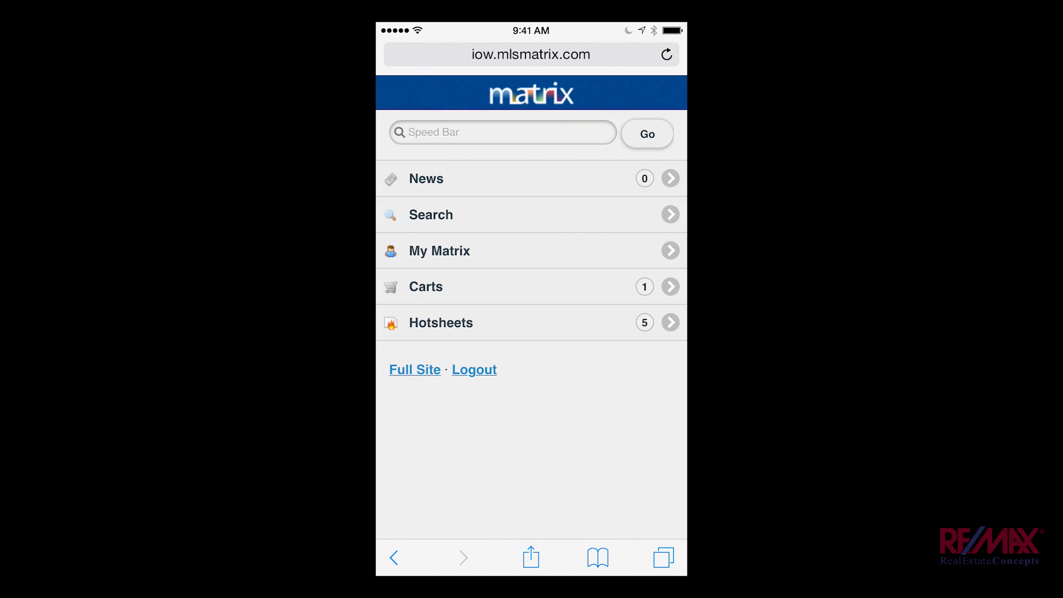
pyautogui.press('Home')
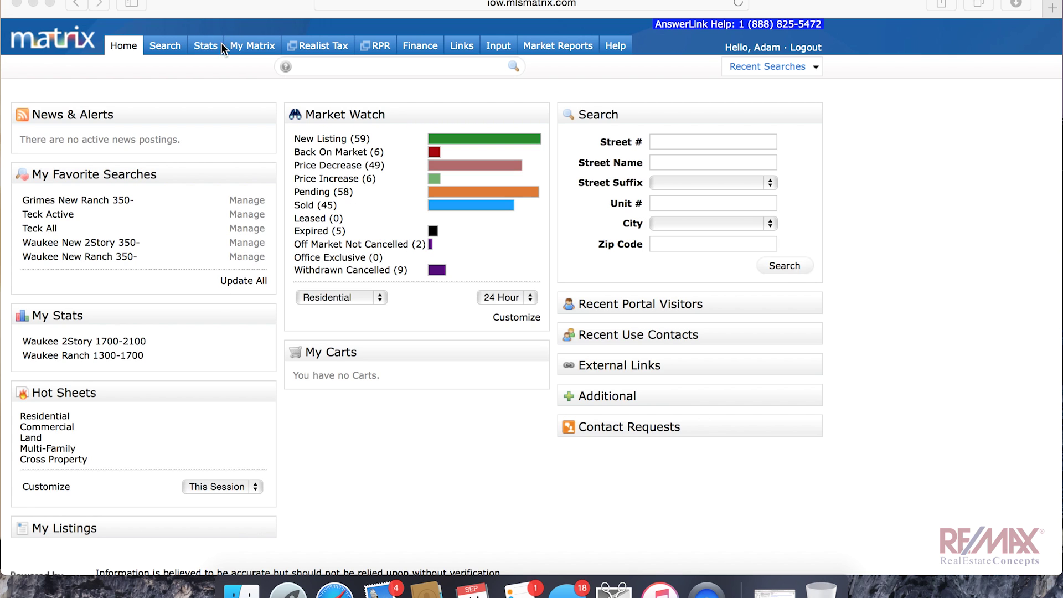
# Step: Open the buyer contact from Recent Use Contacts and display their Listings with Notes
pyautogui.click(244, 45)
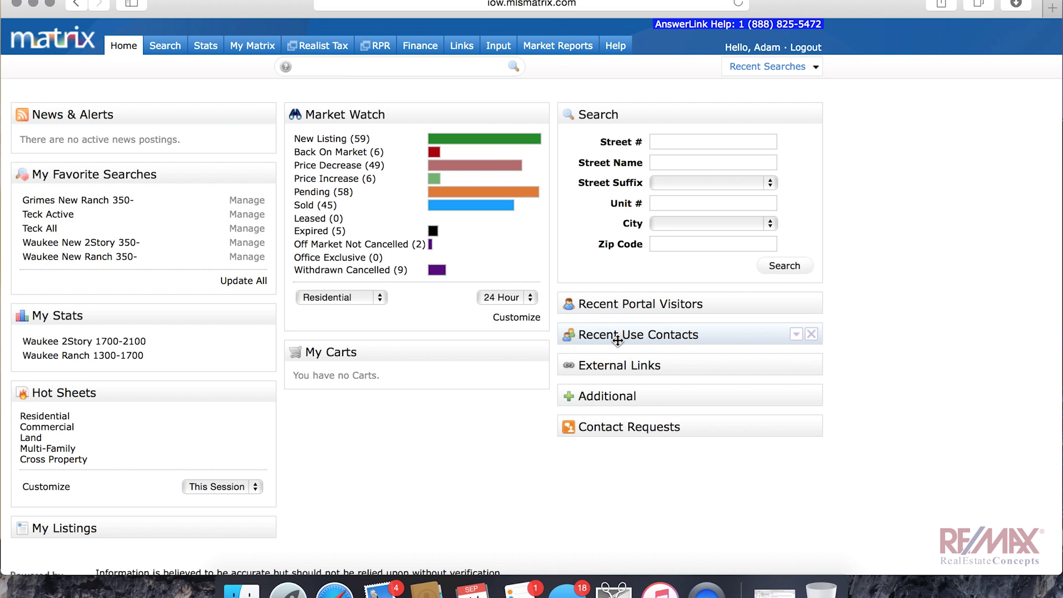
pyautogui.click(795, 334)
pyautogui.click(617, 359)
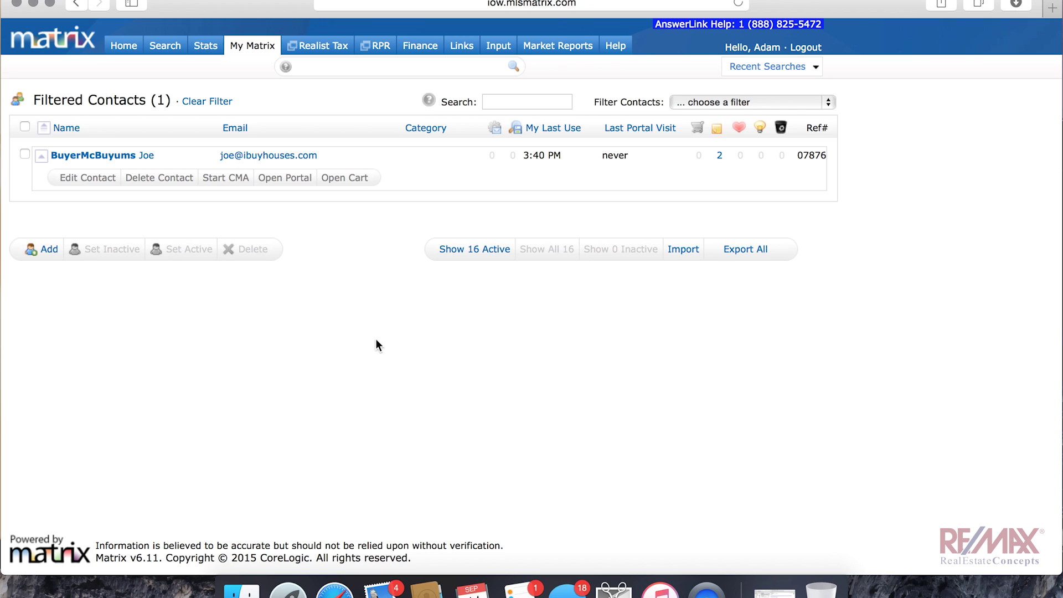
pyautogui.click(719, 157)
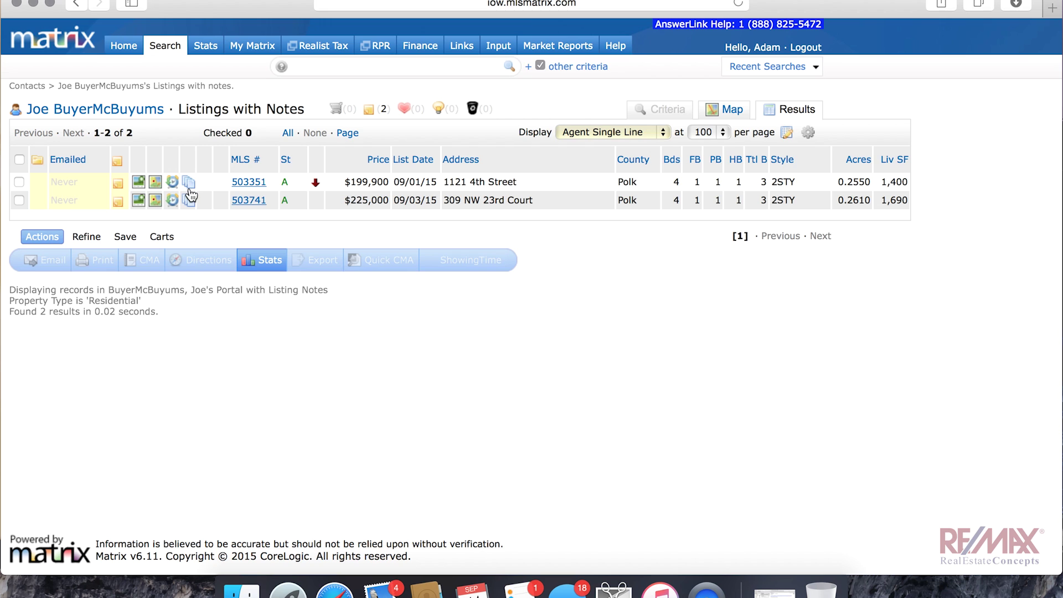
pyautogui.click(118, 183)
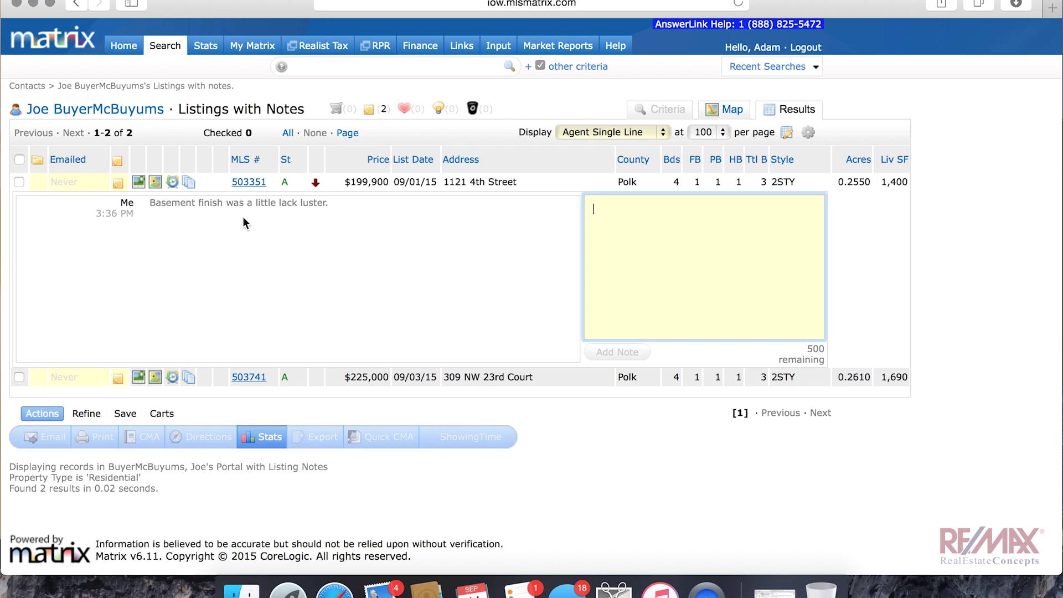
pyautogui.click(118, 377)
pyautogui.scroll(-3, 233, 425)
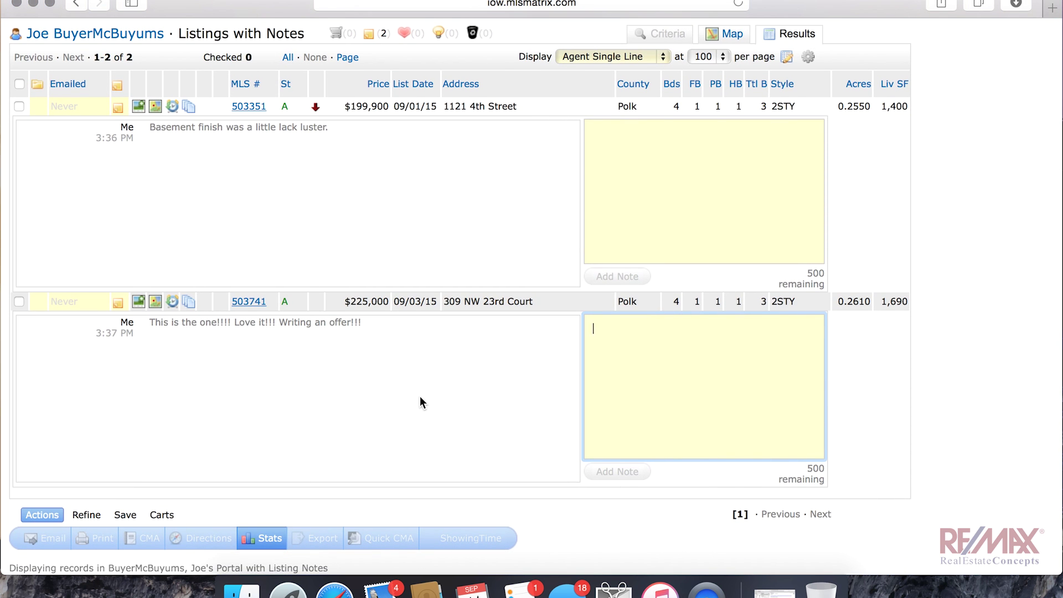
pyautogui.scroll(3, 420, 399)
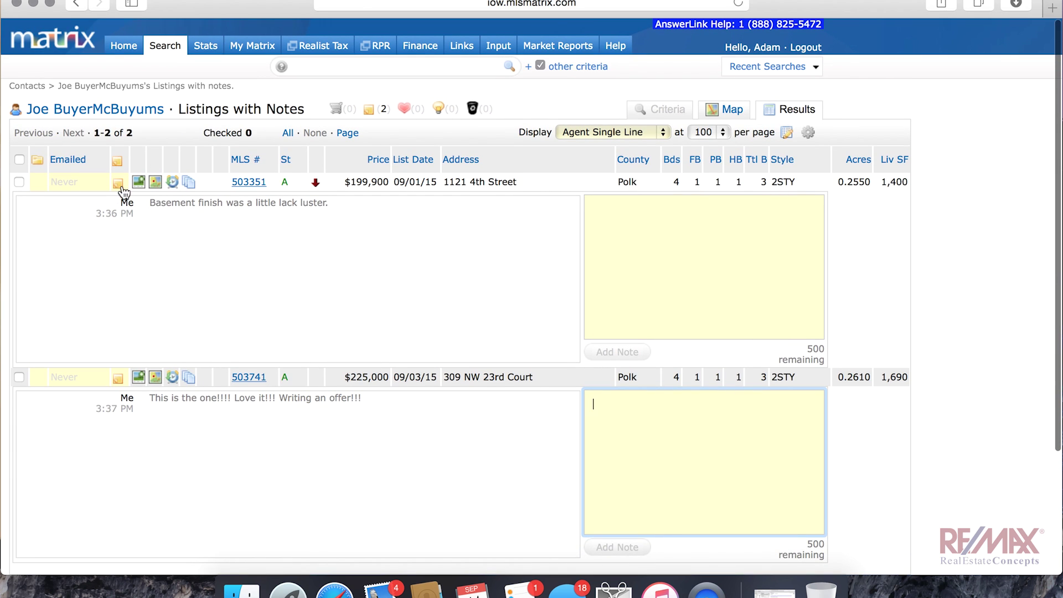
# Step: Collapse the notes on both listings and go back to the Home dashboard
pyautogui.click(118, 183)
pyautogui.click(118, 201)
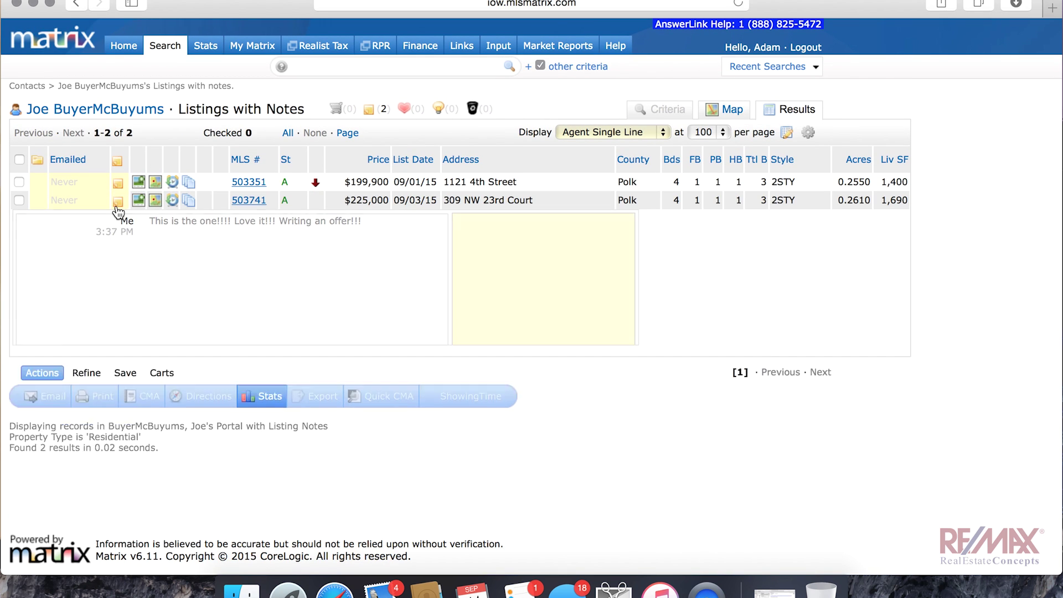
pyautogui.click(124, 46)
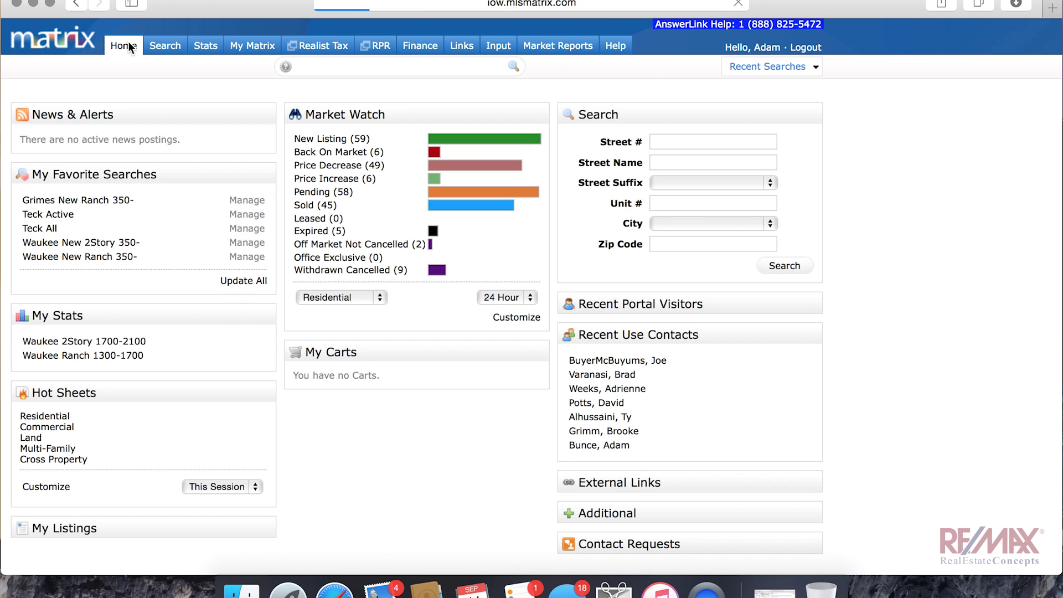